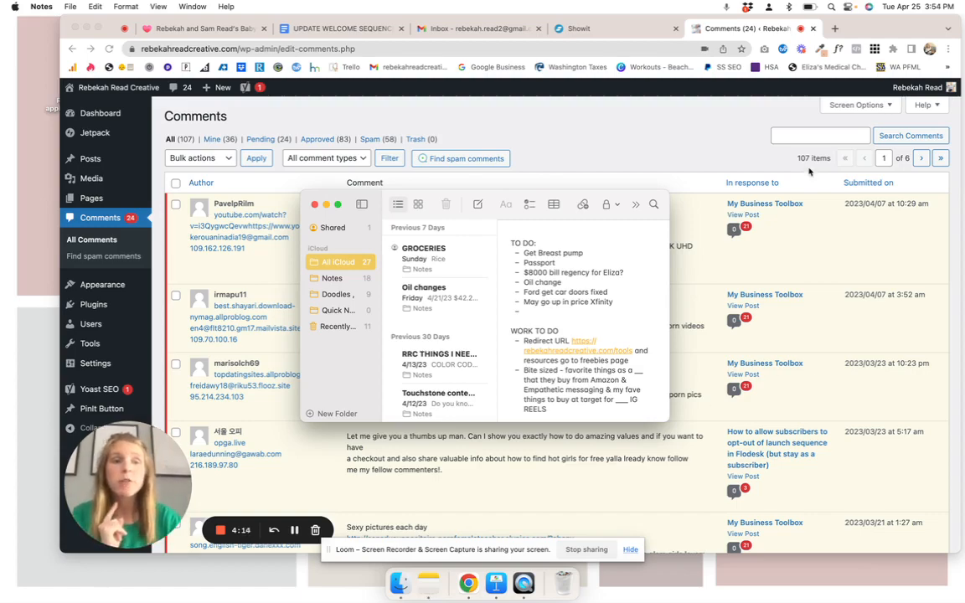
Open the My Business Toolbox blog post in the WordPress editor from its comment listing and skim the content
left_click(787, 207)
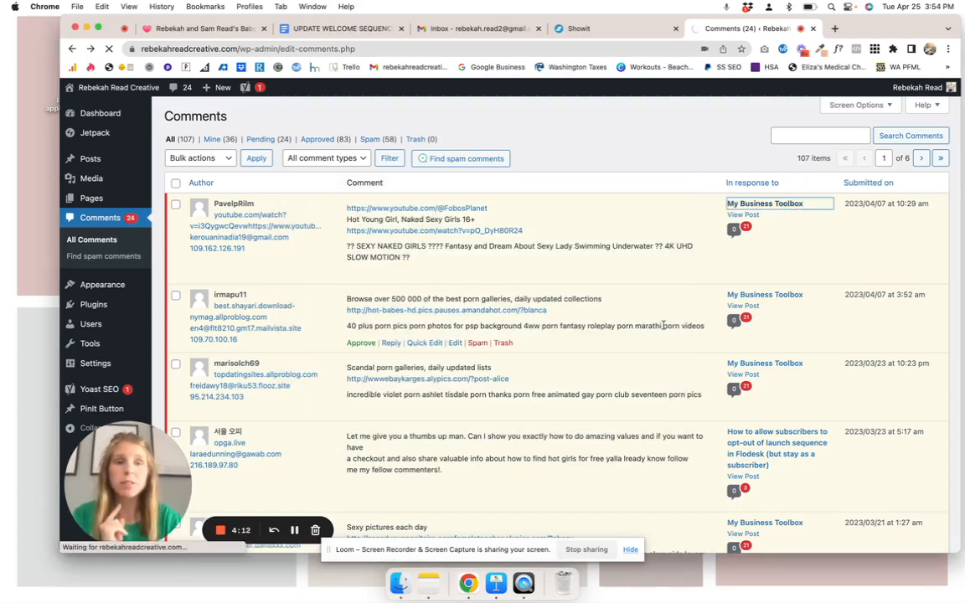
scroll(662, 325, "down", 15)
scroll(662, 325, "up", 5)
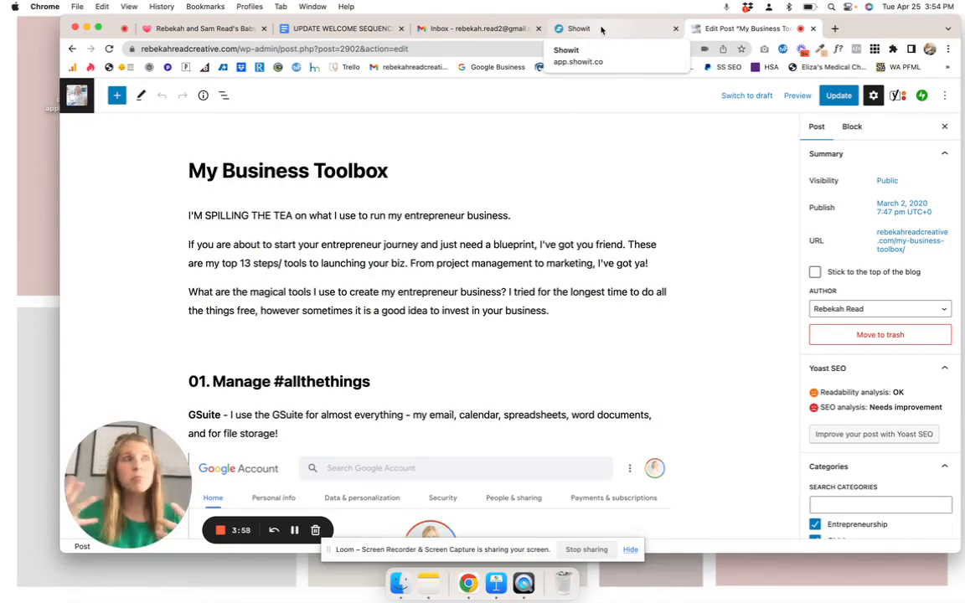
Switch to Showit and duplicate the Freebies page
left_click(601, 30)
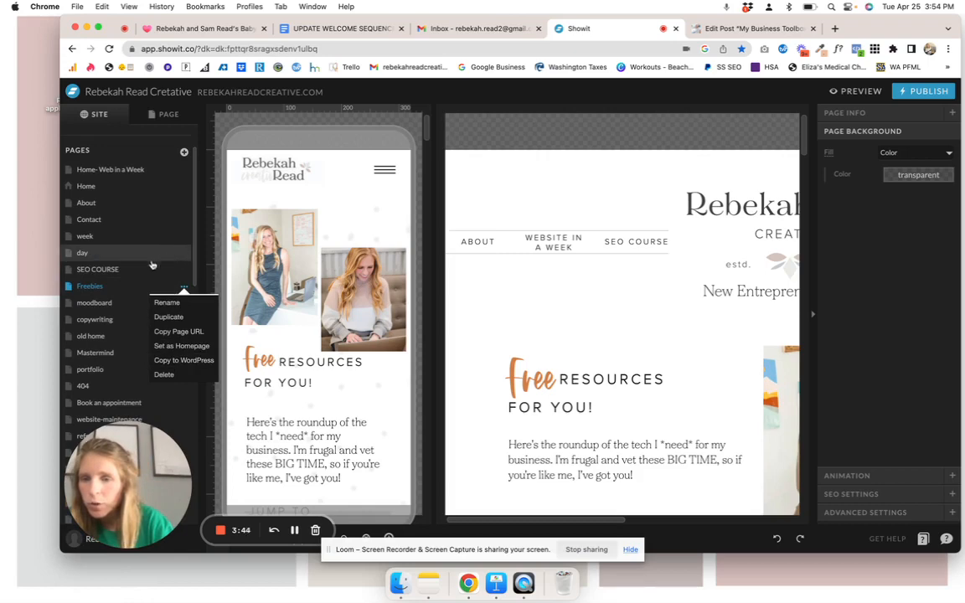
left_click(120, 288)
left_click(184, 287)
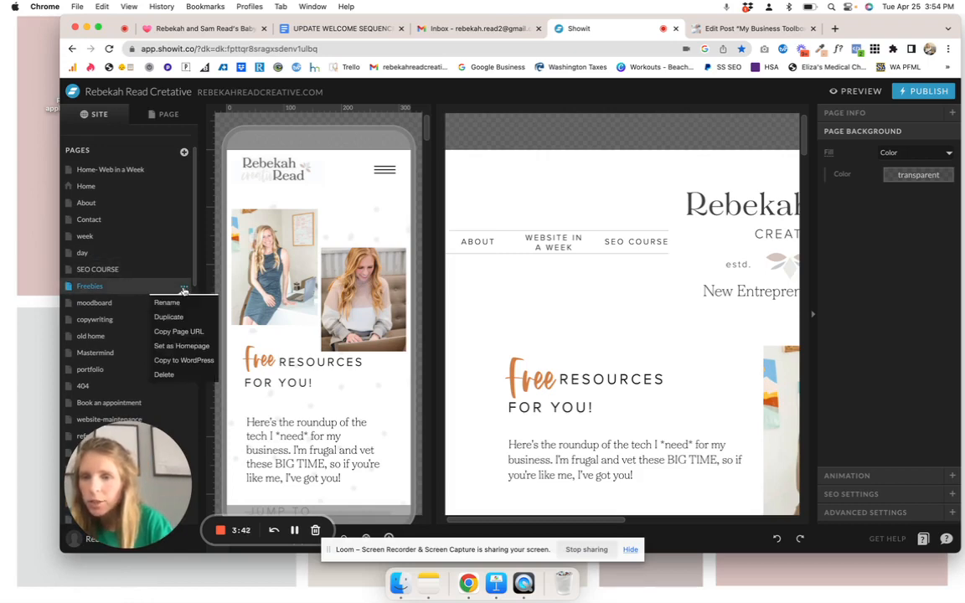
left_click(170, 316)
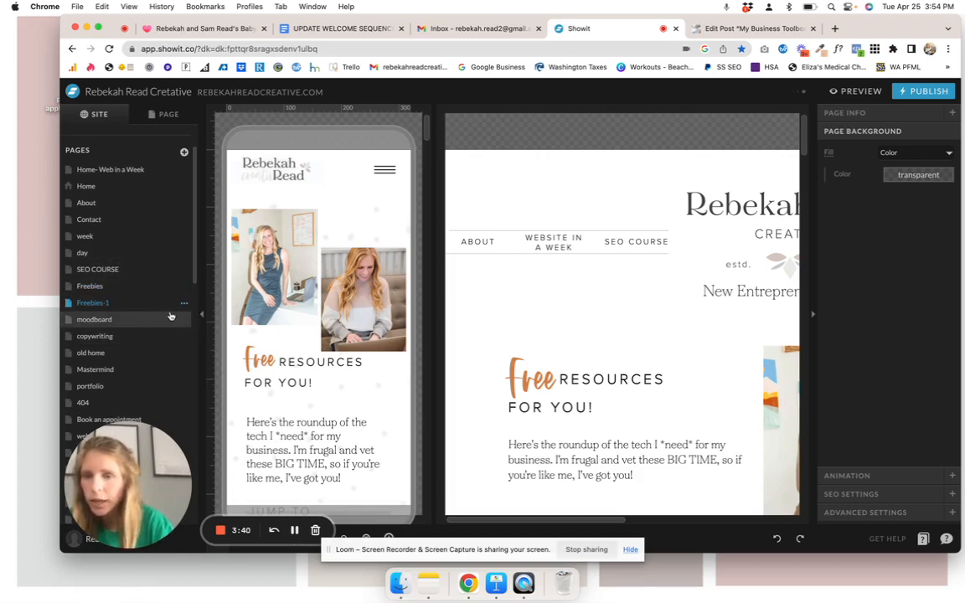
Rename the duplicated Freebies page to My Business Toolbox and save the name
left_click(184, 304)
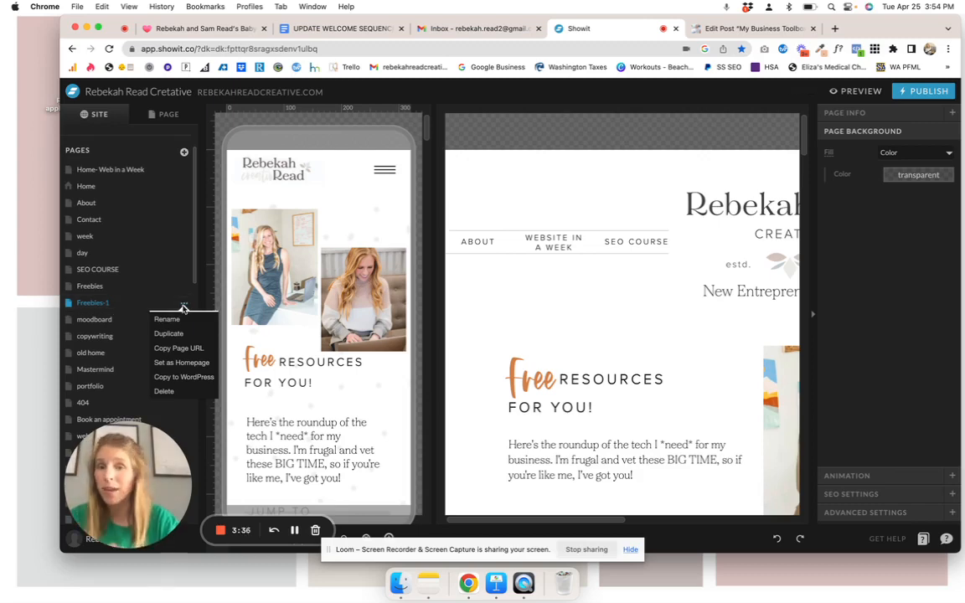
left_click(176, 319)
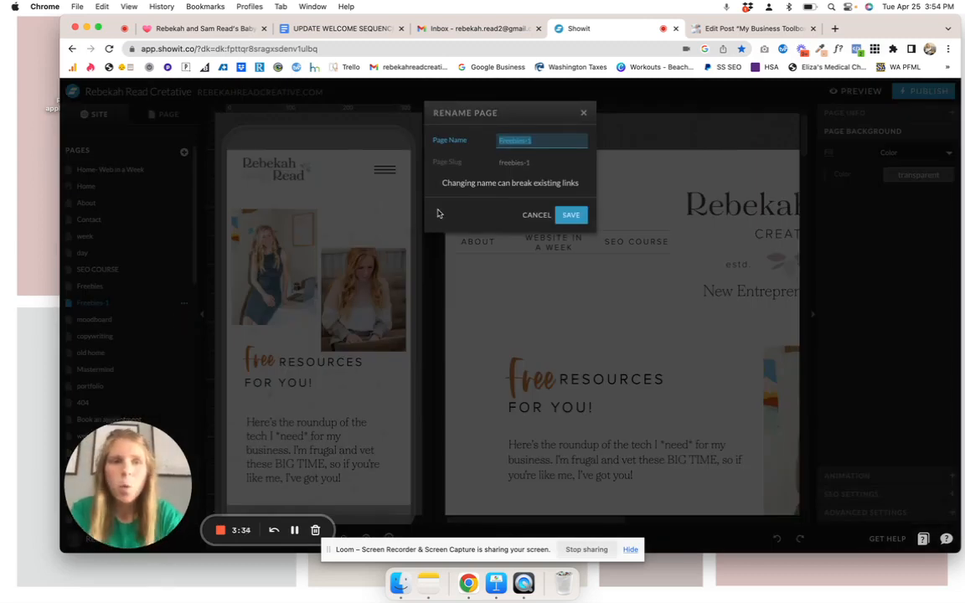
type("My Business Toolbox")
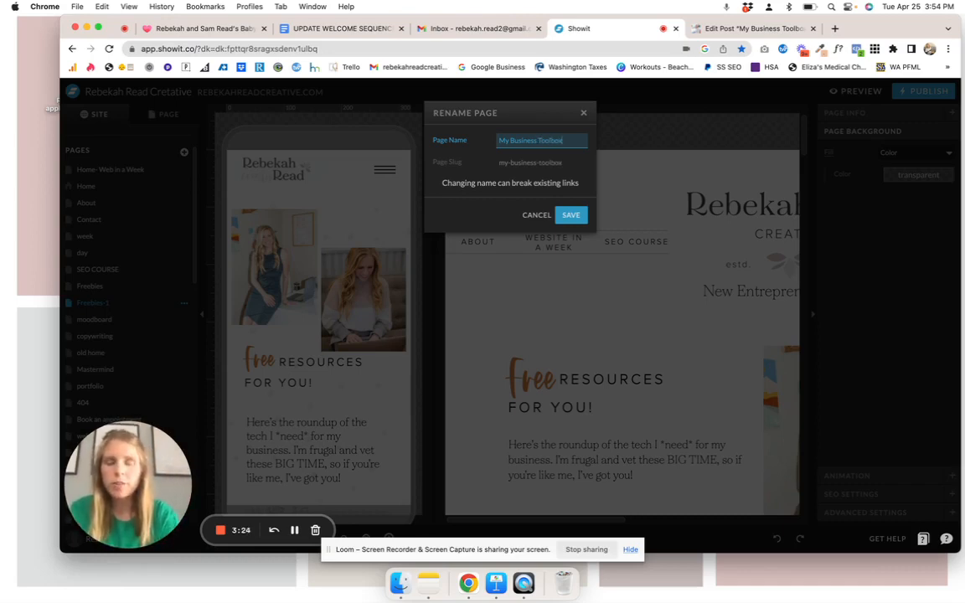
left_click(570, 215)
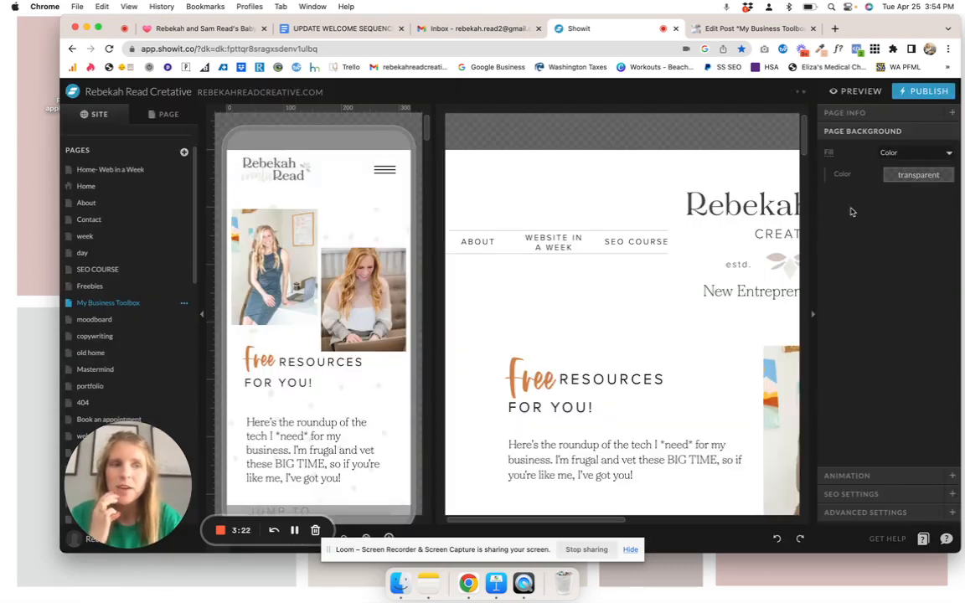
Compare the page slug in the Showit page info with the URL of the WordPress post
left_click(853, 112)
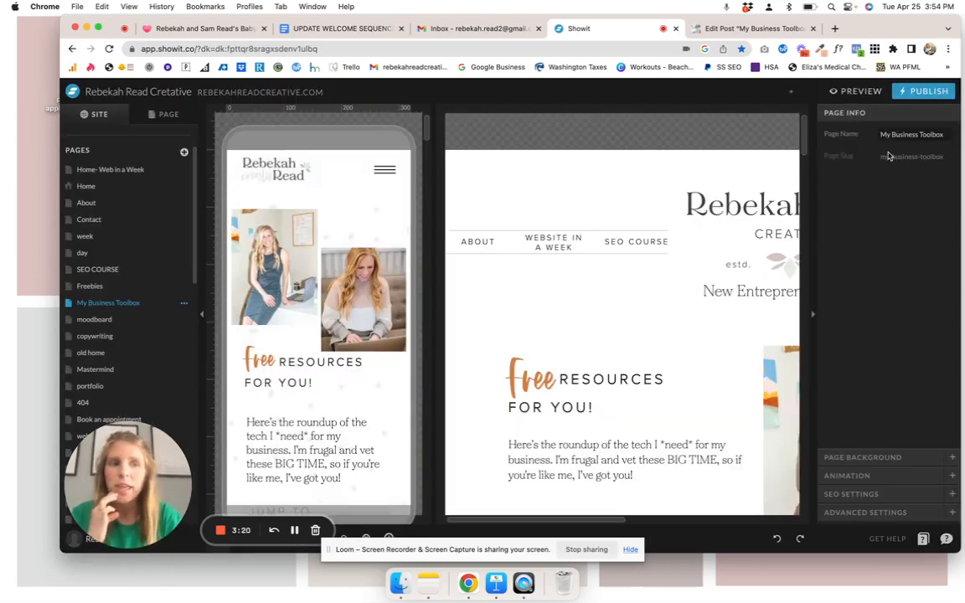
left_click(689, 32)
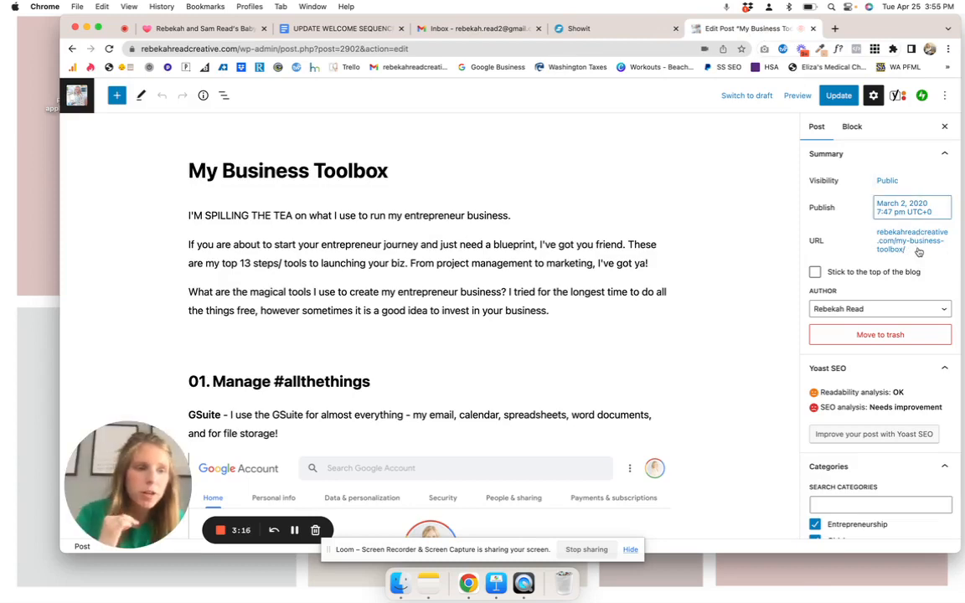
left_click(615, 37)
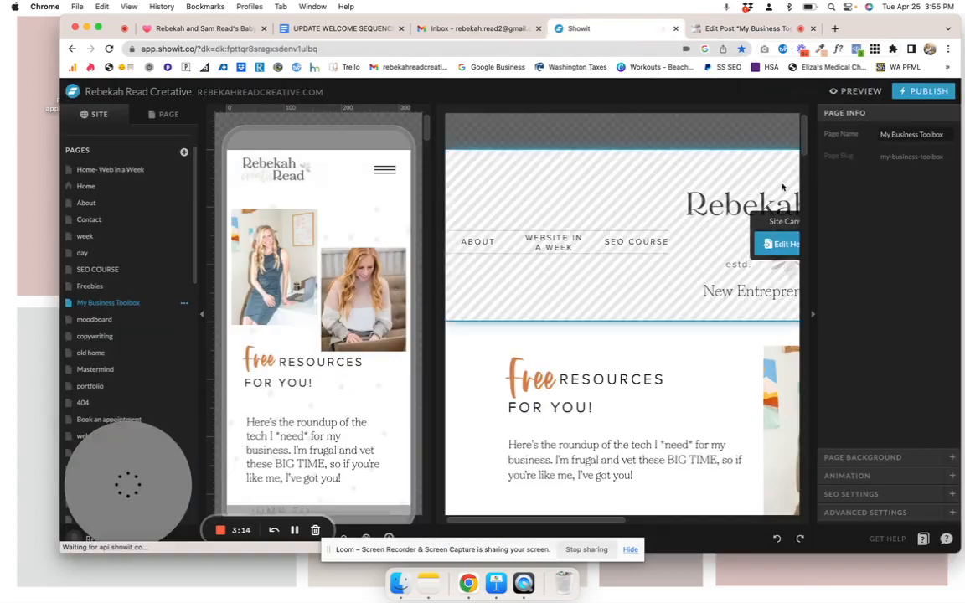
Show only the desktop layout of the My Business Toolbox page and shift the browser window to the screen's edge
scroll(477, 268, "down", 5)
scroll(476, 267, "down", 3)
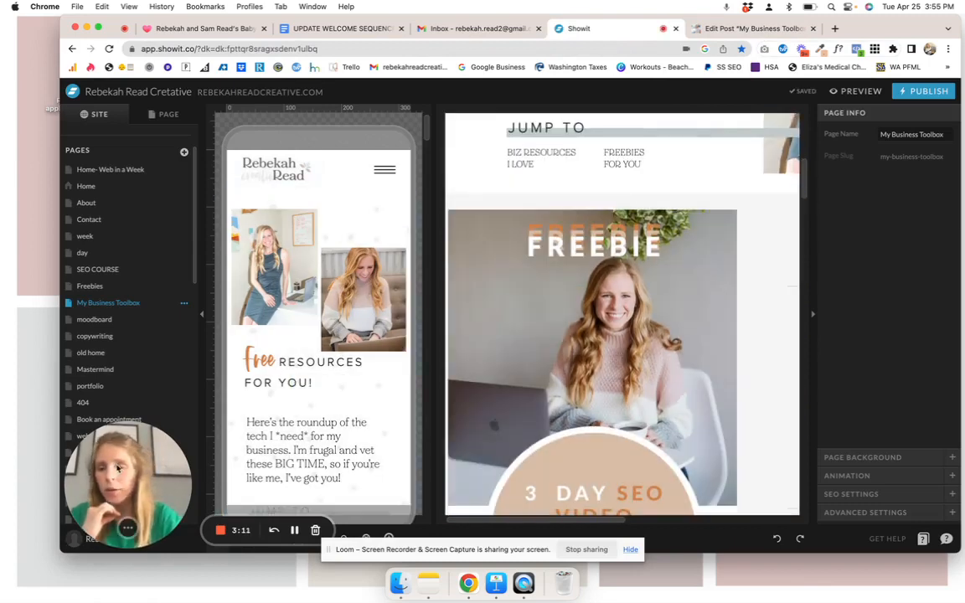
left_click_drag(118, 470, 586, 485)
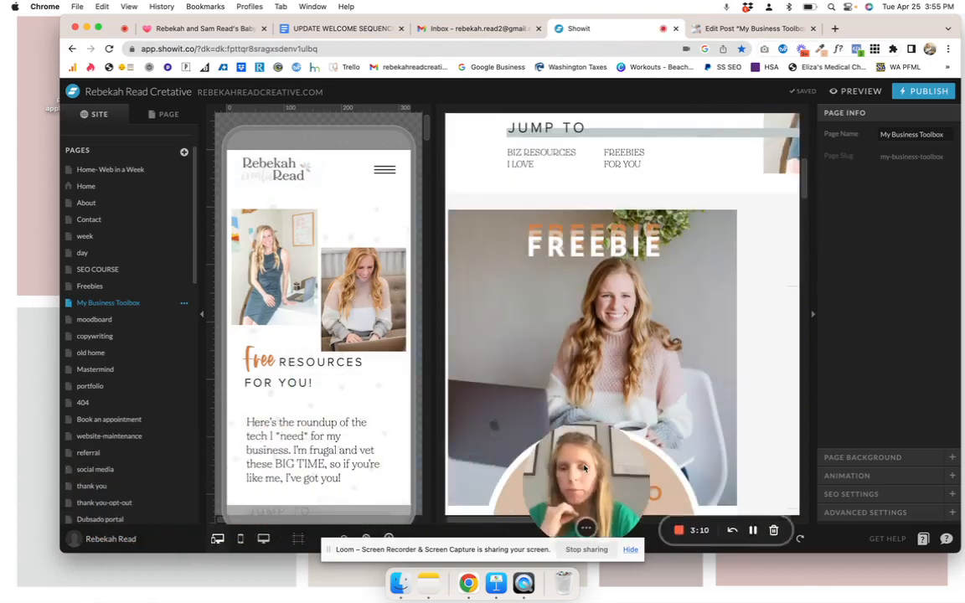
left_click(263, 538)
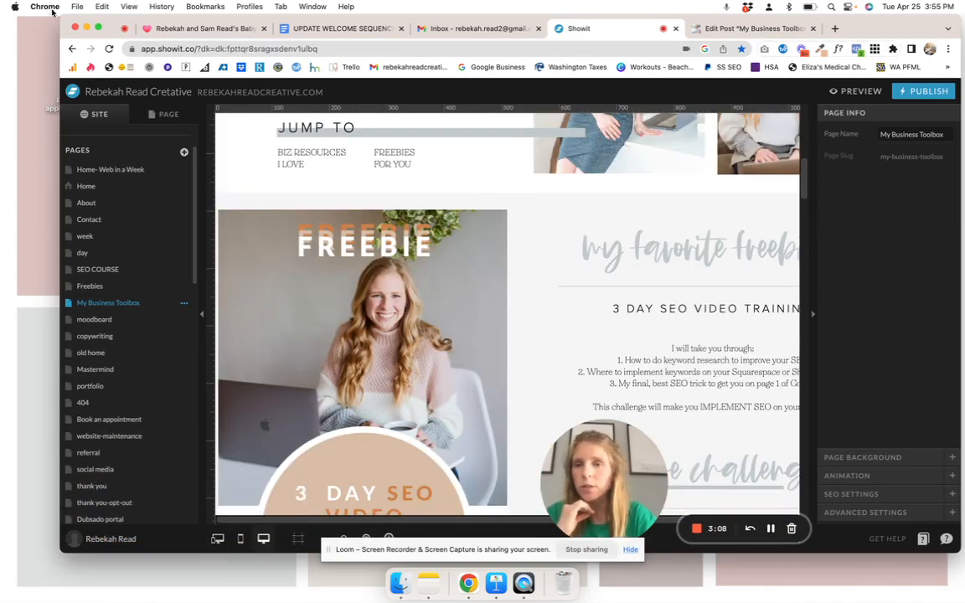
left_click_drag(59, 18, 3, 19)
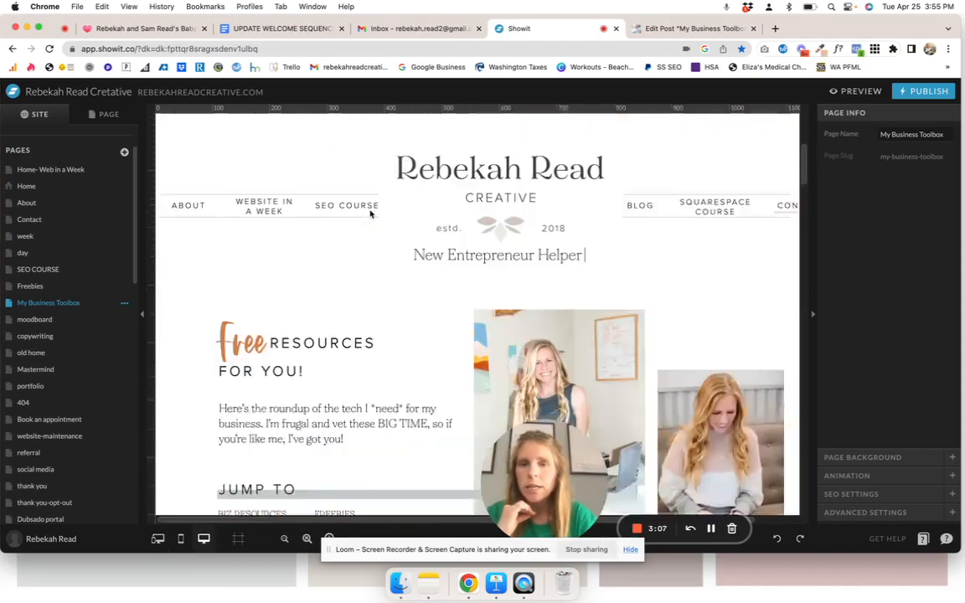
scroll(371, 211, "down", 5)
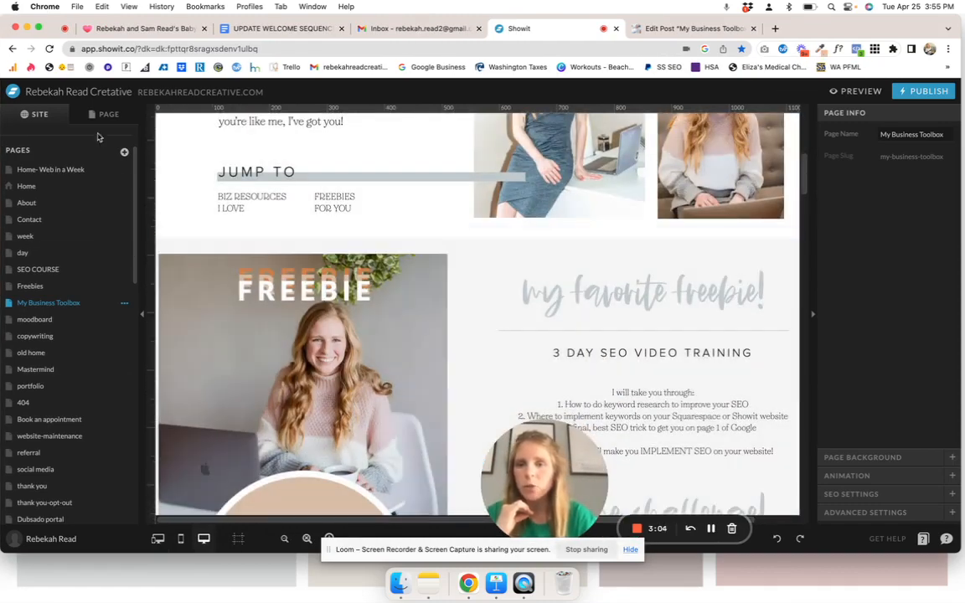
Examine the My Business Toolbox page's canvases, from the SEO training freebie through the tools section to the footer
left_click(107, 115)
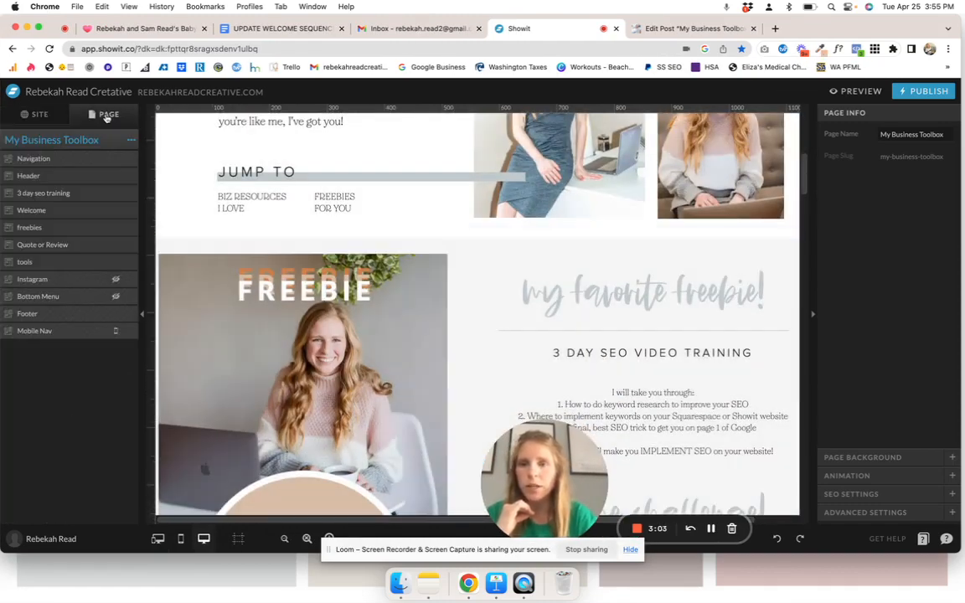
left_click(131, 140)
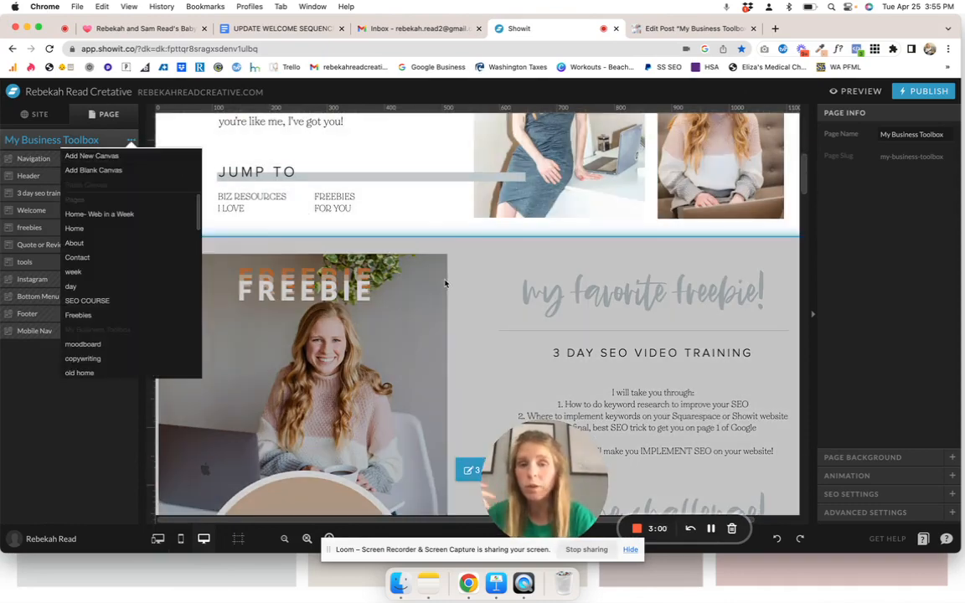
left_click(446, 282)
scroll(446, 283, "down", 10)
scroll(446, 285, "down", 10)
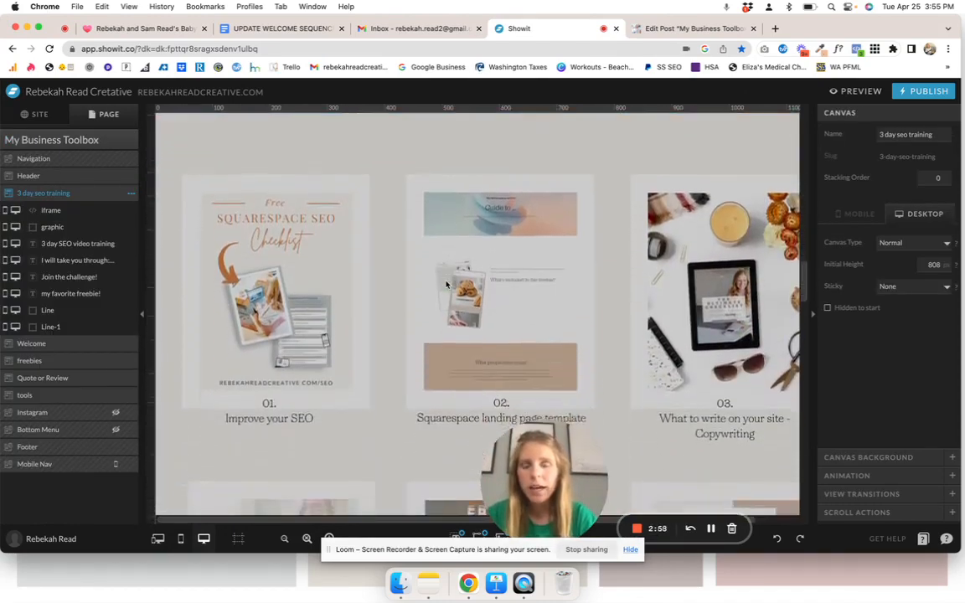
scroll(446, 285, "up", 15)
scroll(445, 285, "down", 5)
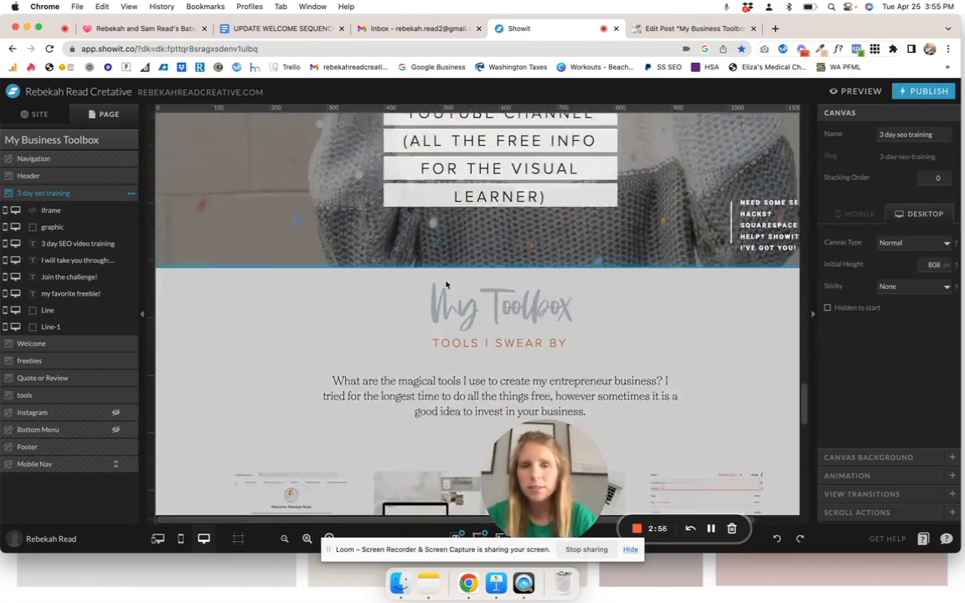
scroll(544, 253, "down", 3)
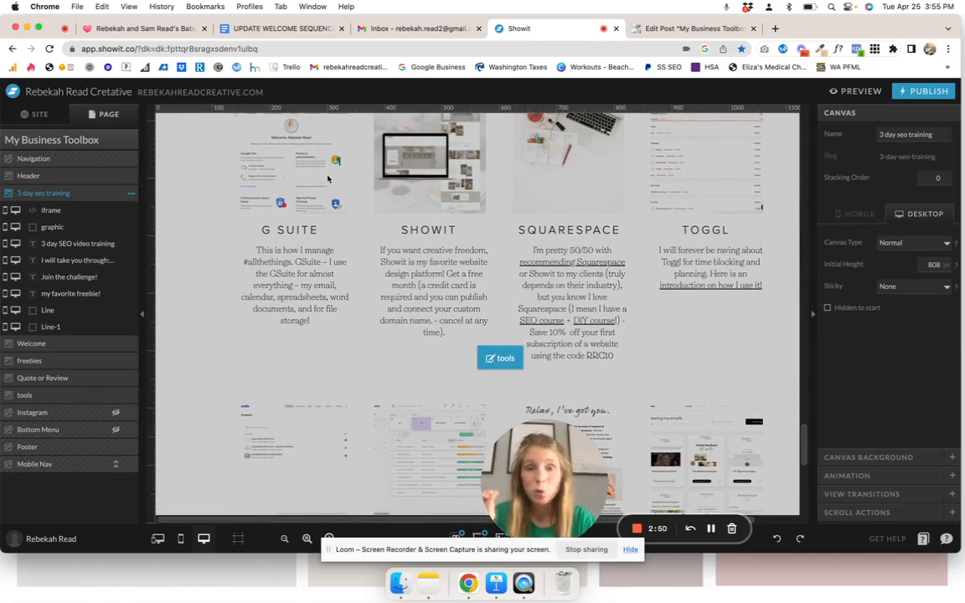
scroll(284, 209, "up", 2)
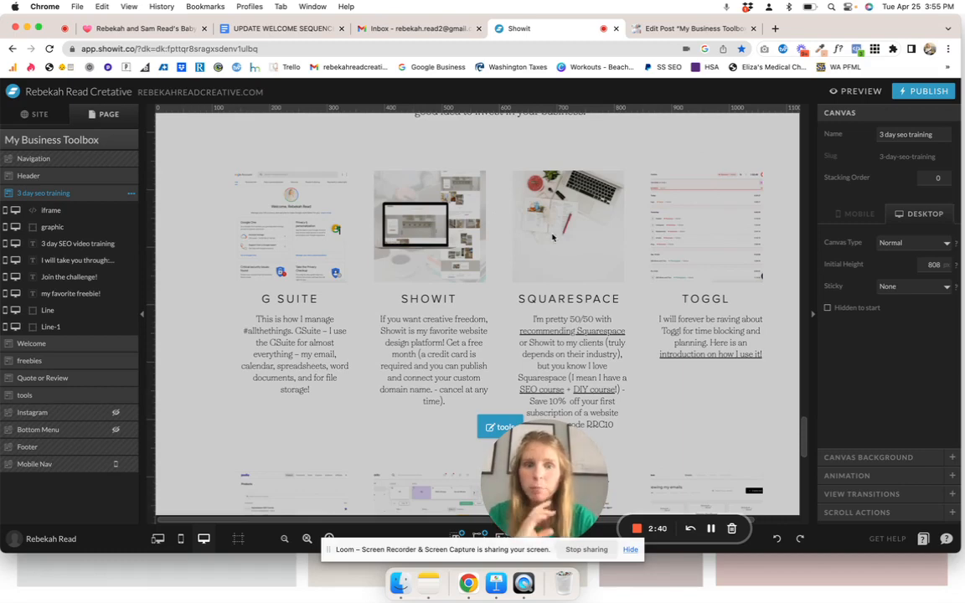
scroll(683, 271, "down", 3)
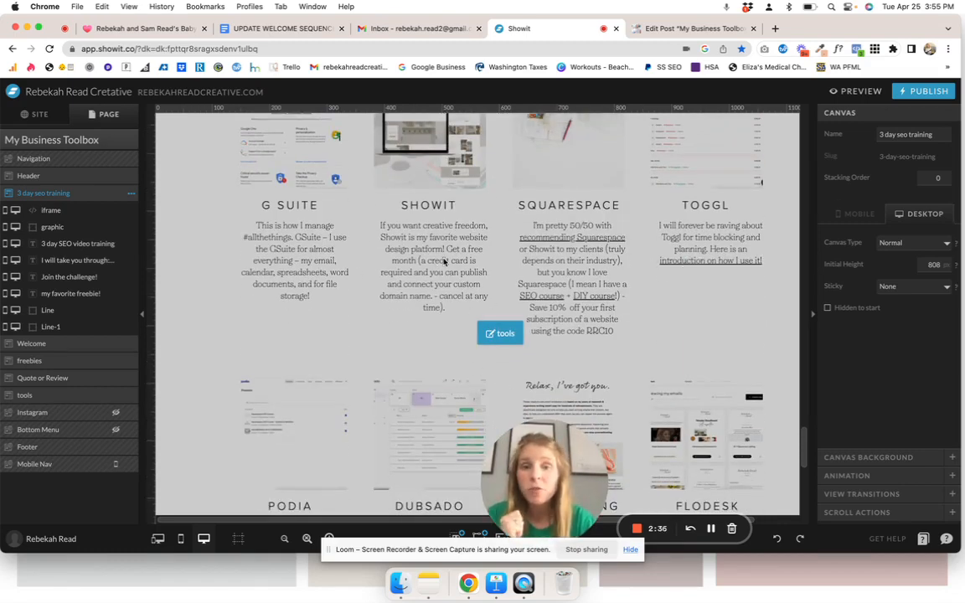
scroll(444, 262, "down", 3)
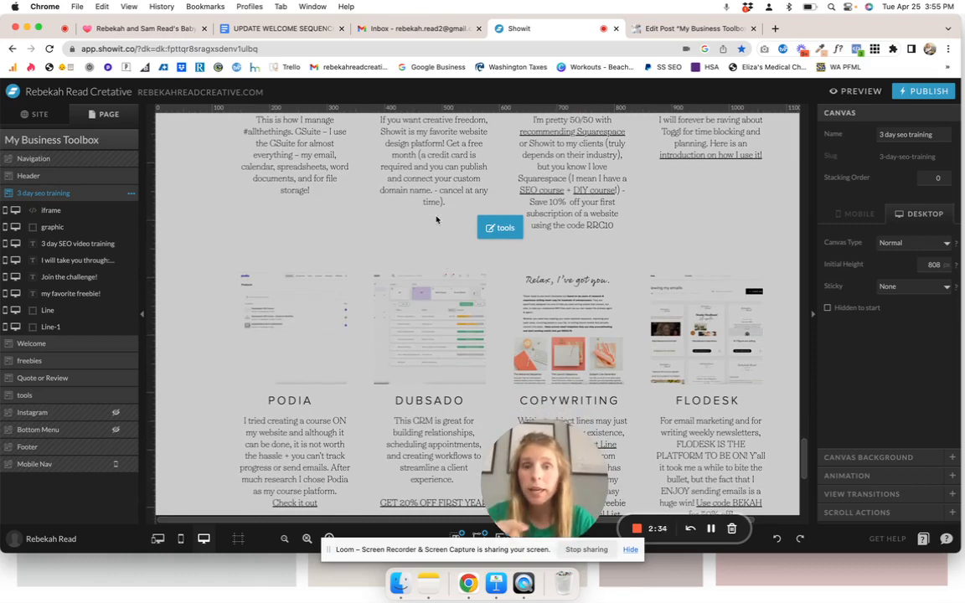
scroll(435, 219, "down", 10)
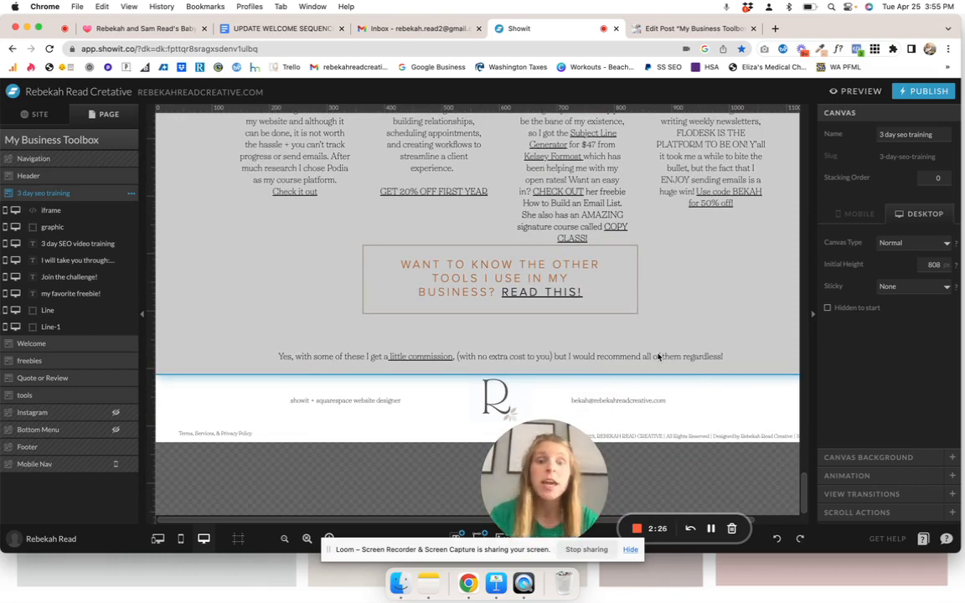
mouse_move(687, 416)
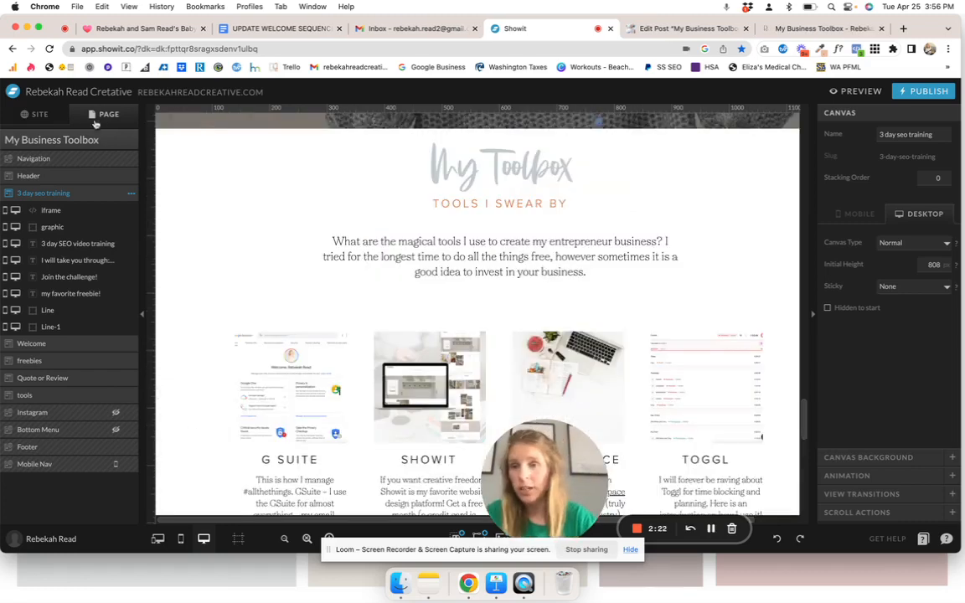
Add a blank canvas to the My Business Toolbox page and select it
left_click(92, 139)
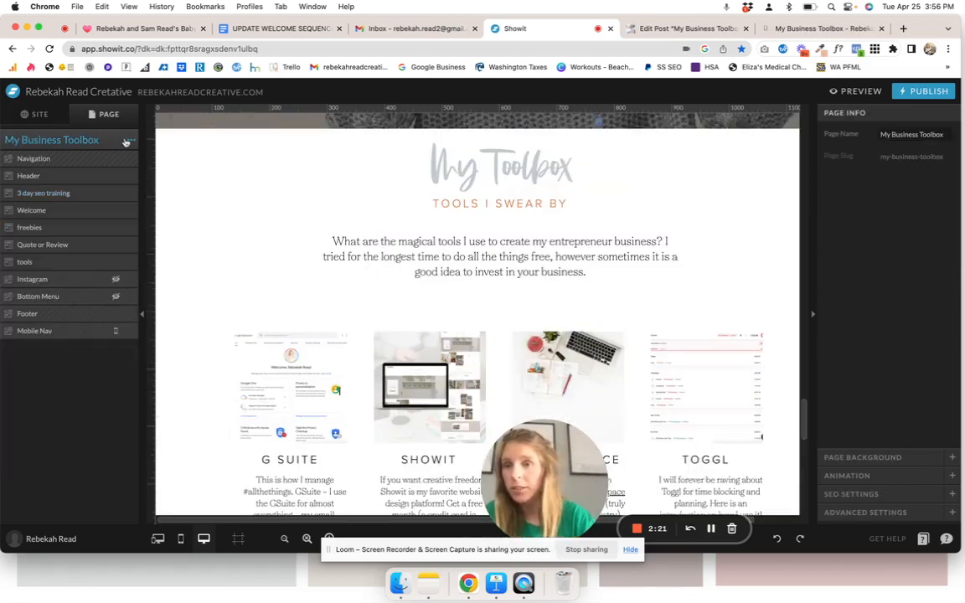
left_click(131, 140)
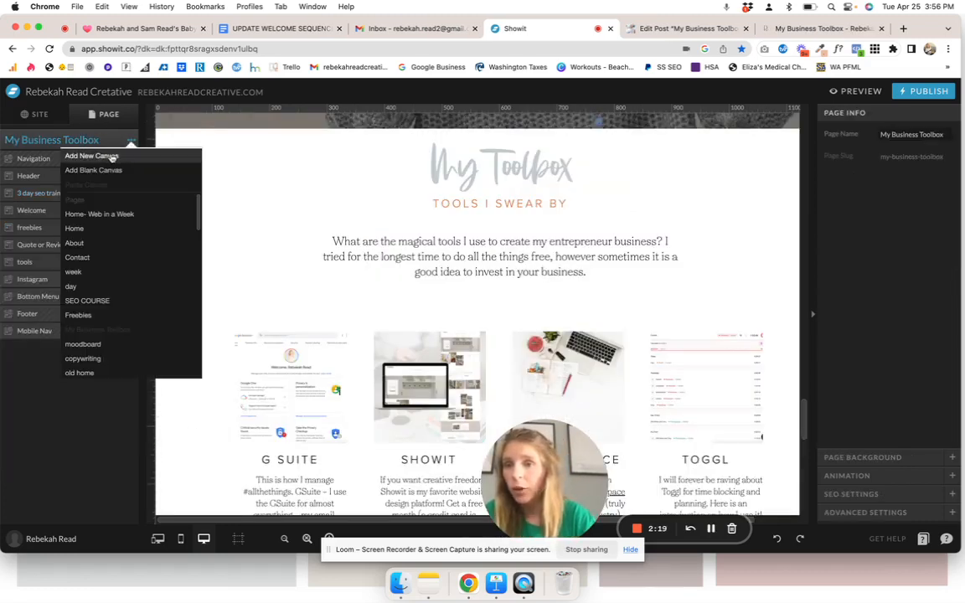
left_click(96, 170)
left_click(60, 347)
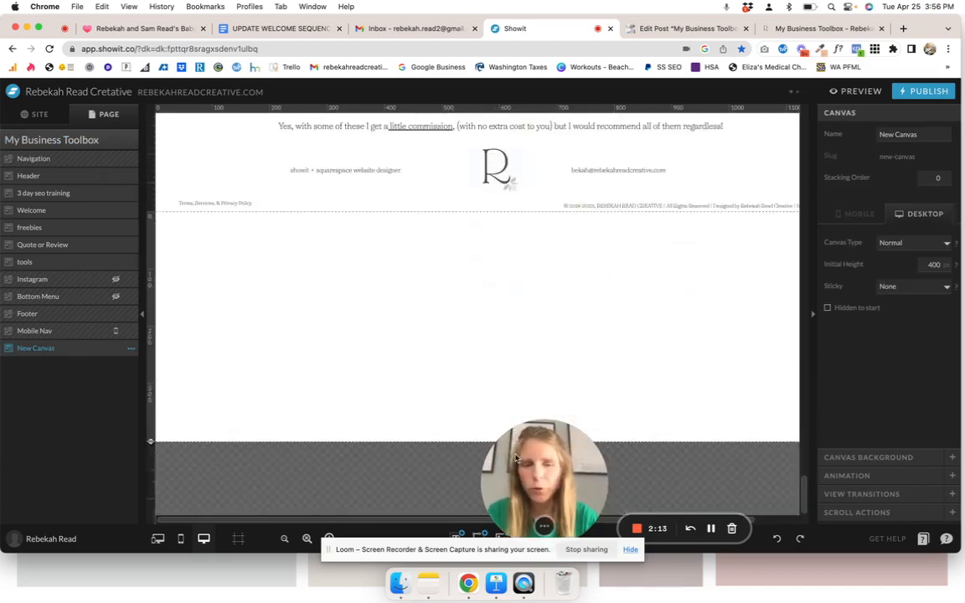
Add a heading text element to the new canvas
left_click_drag(544, 450, 720, 448)
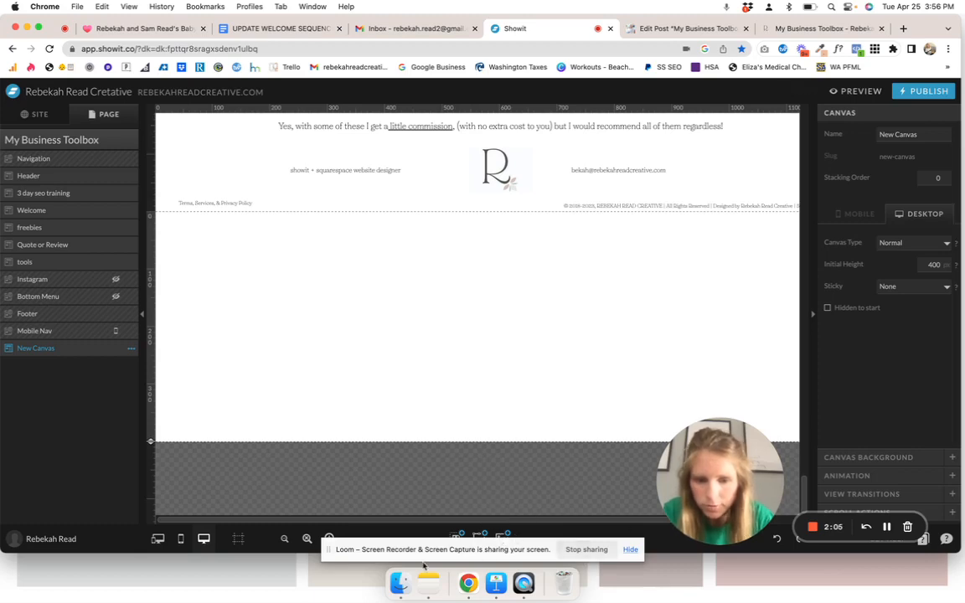
mouse_move(475, 533)
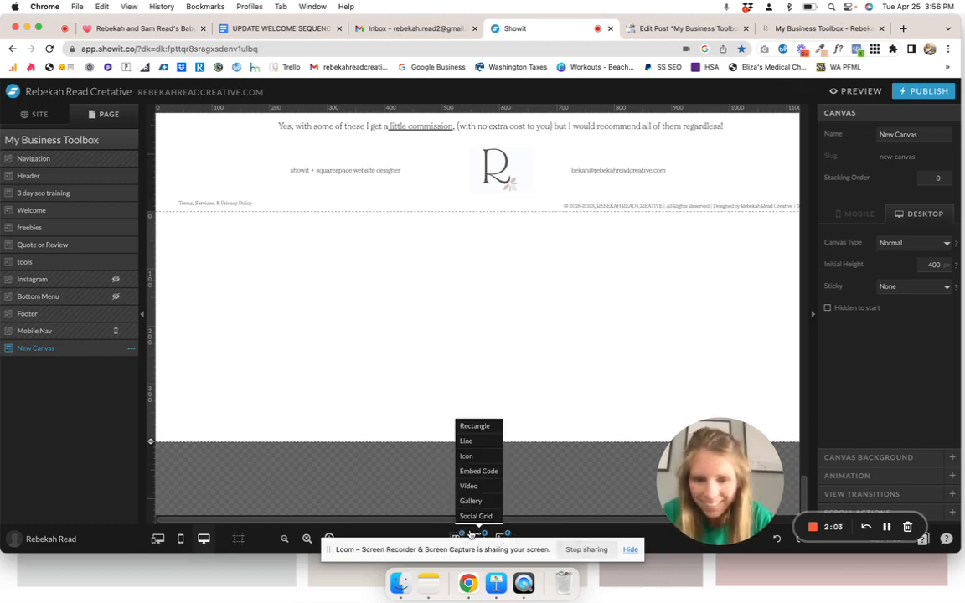
left_click(459, 486)
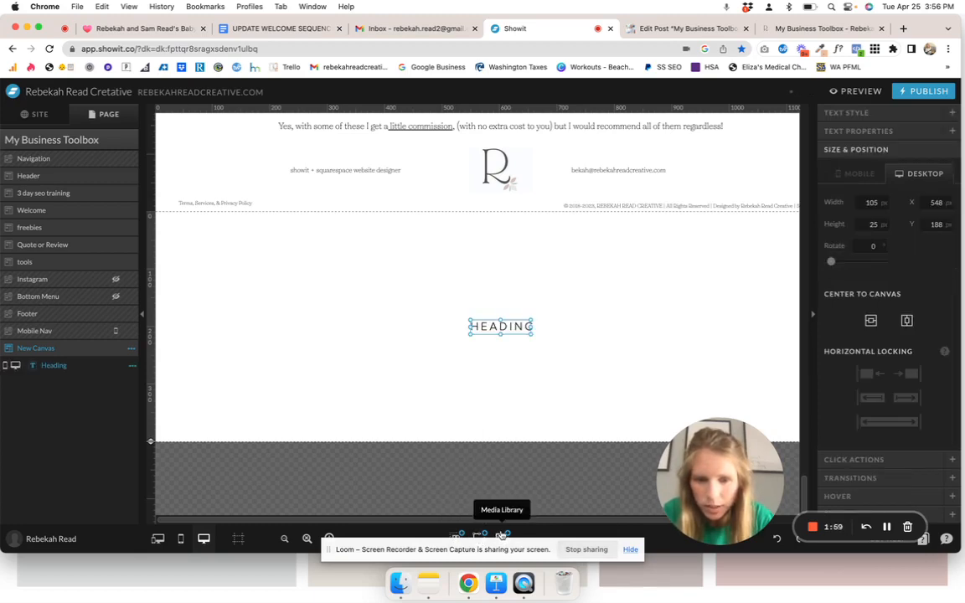
Insert the résumé-style graphic from the media library's Uploads folder onto the new canvas
left_click(500, 534)
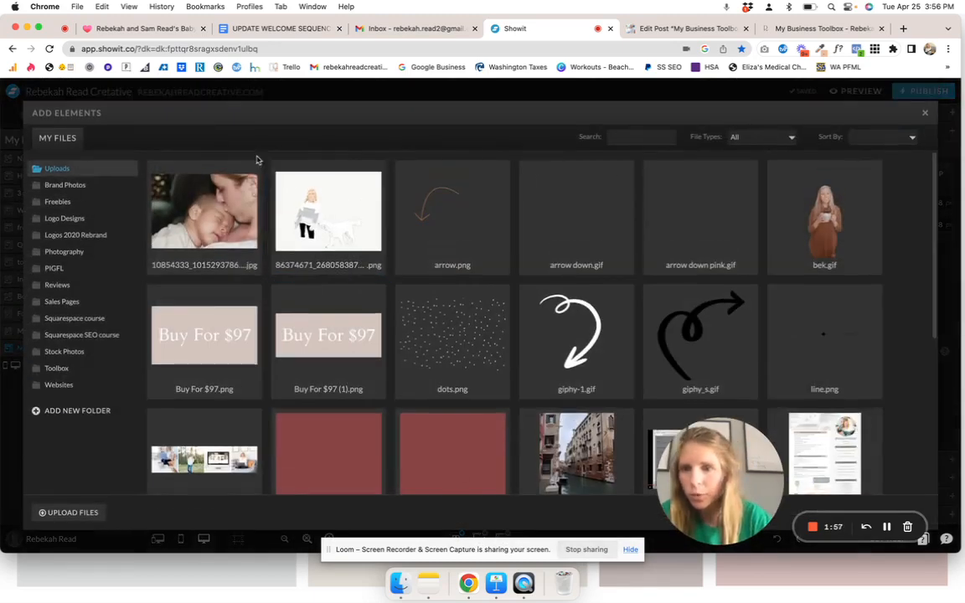
left_click(829, 473)
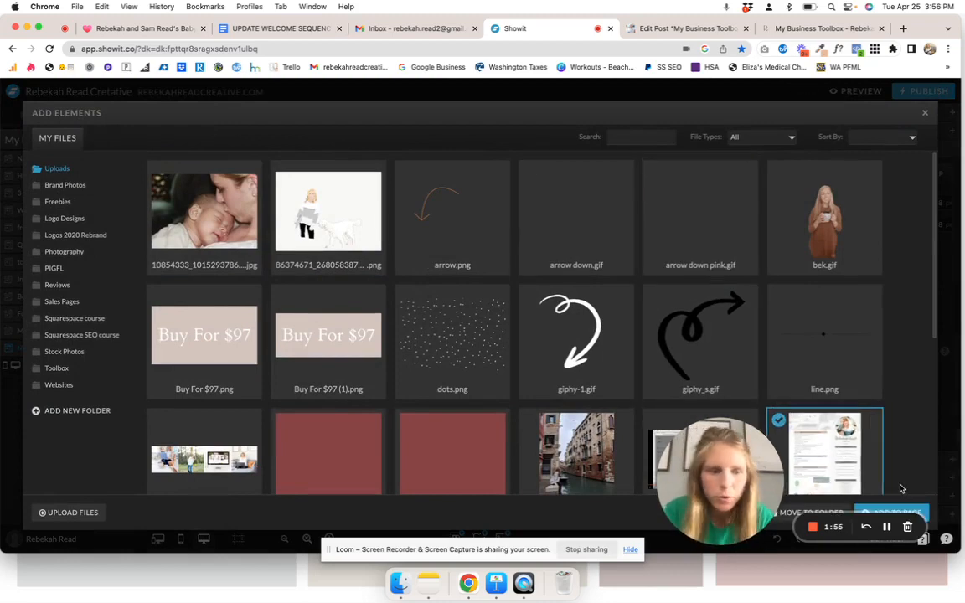
left_click(894, 513)
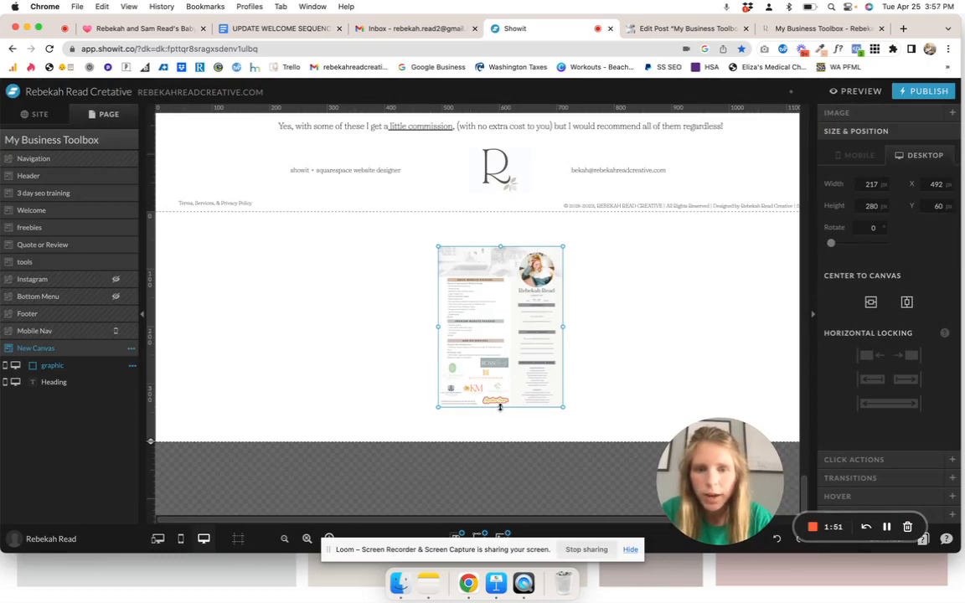
Set the graphic's height to 217 px so it is square and move it to the canvas's upper left area
left_click_drag(500, 407, 498, 348)
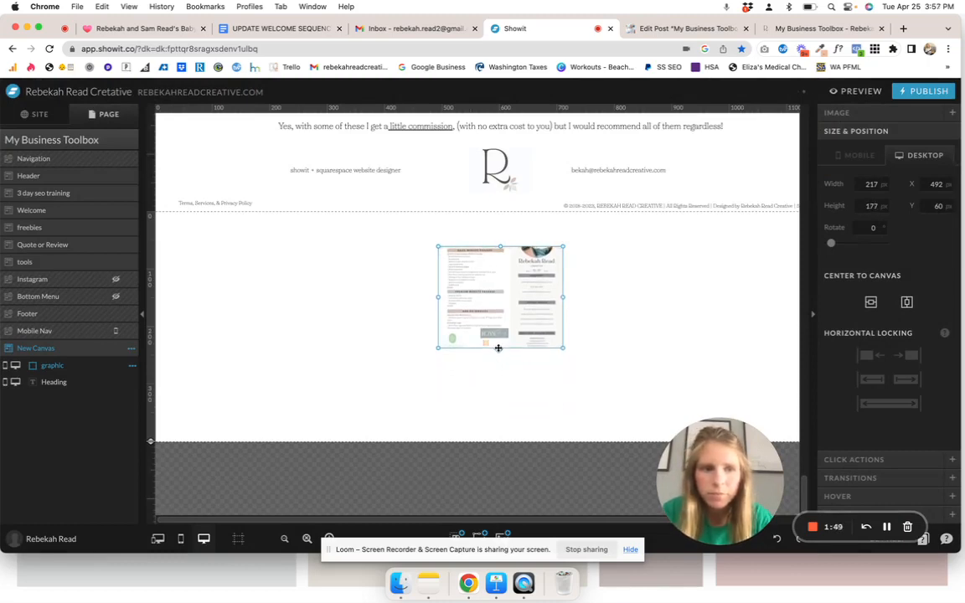
left_click(870, 205)
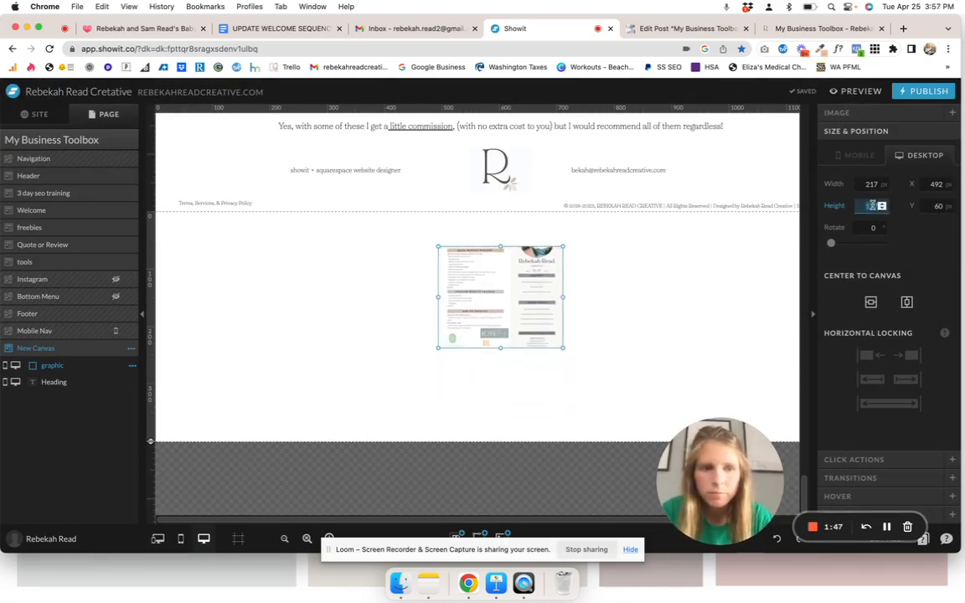
type("217")
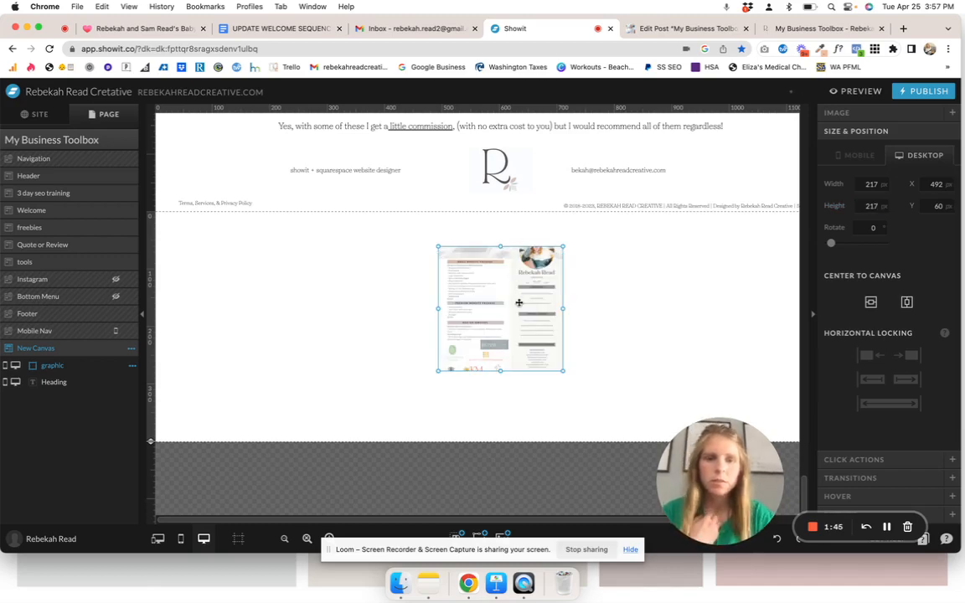
left_click_drag(510, 303, 295, 282)
Place the heading beneath the graphic, widen it to about 201 px, and change its text to "TOOL 1"
left_click(524, 328)
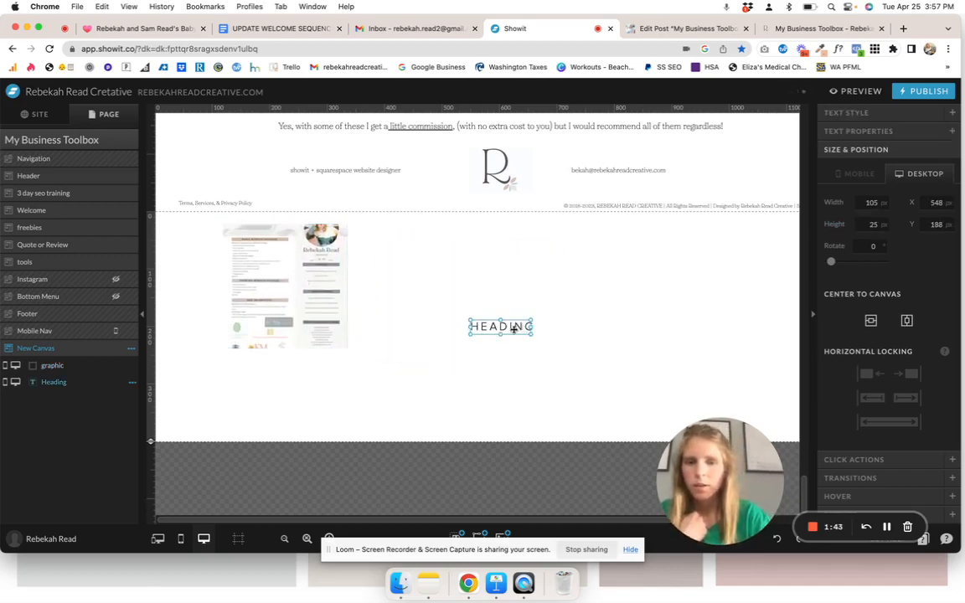
left_click_drag(525, 328, 349, 364)
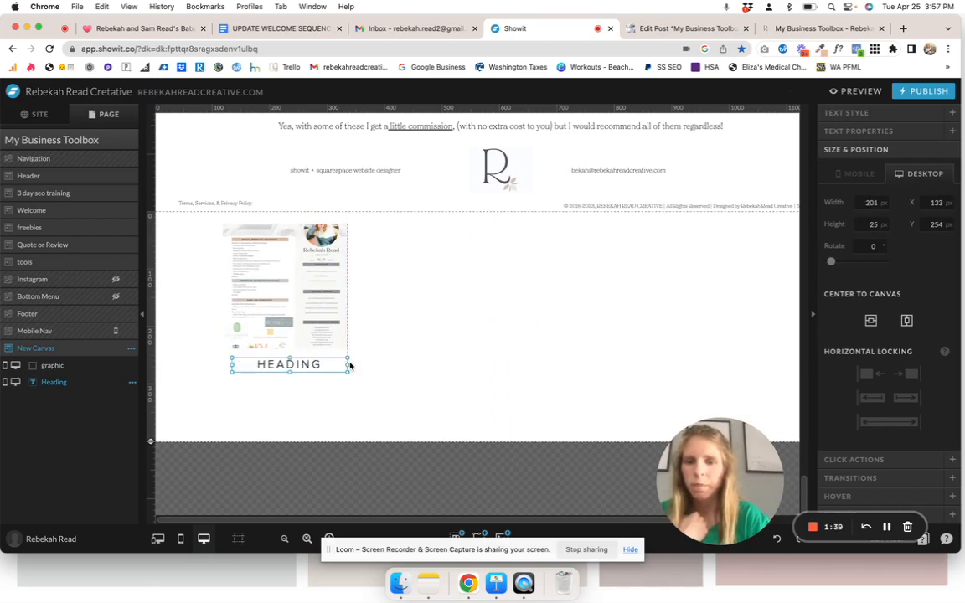
double_click(315, 364)
key("ctrl+a")
type("TOO")
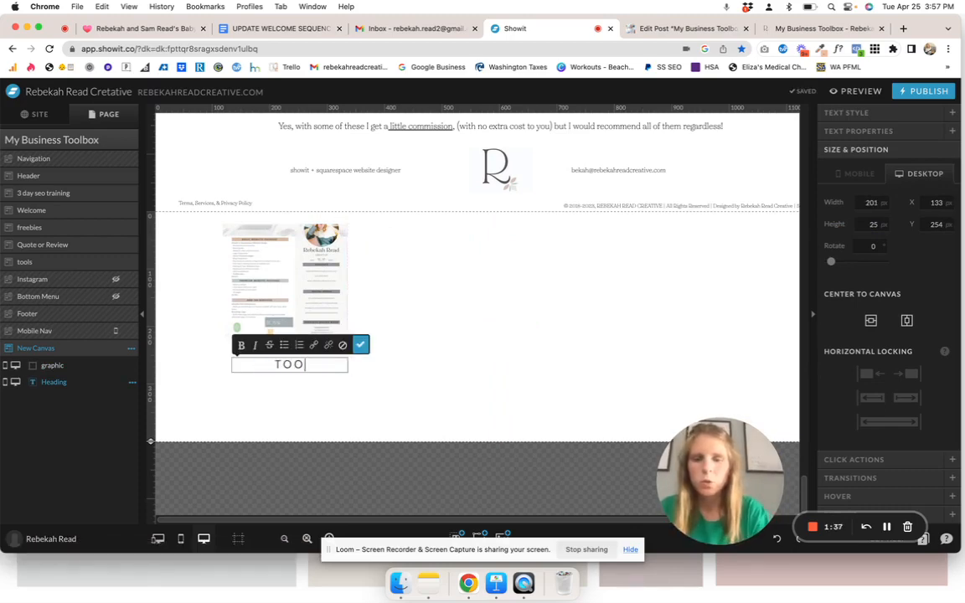
type("L 1")
left_click(399, 379)
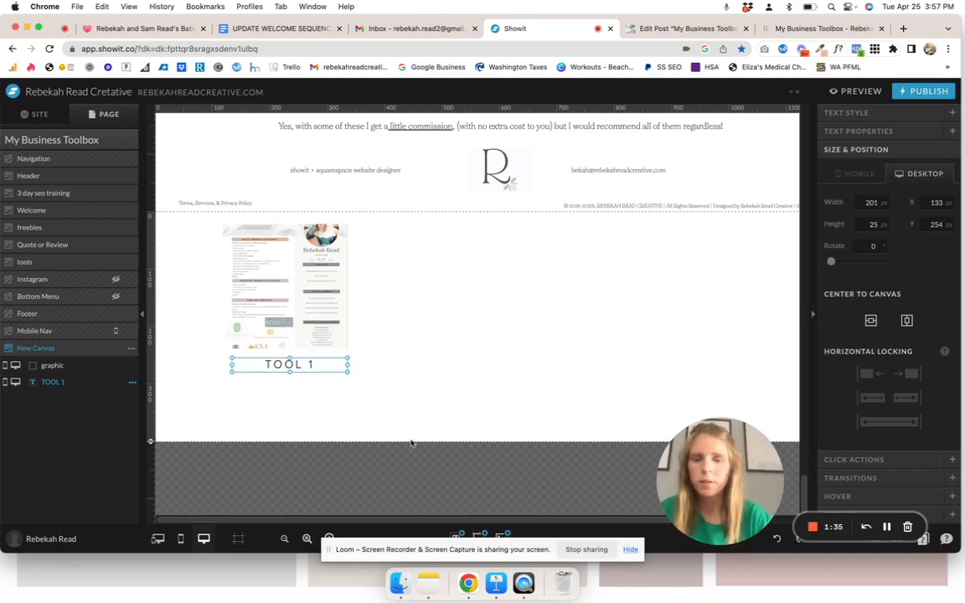
Add a paragraph text element beneath the TOOL 1 heading, widened to about 201 px
mouse_move(458, 535)
left_click(455, 515)
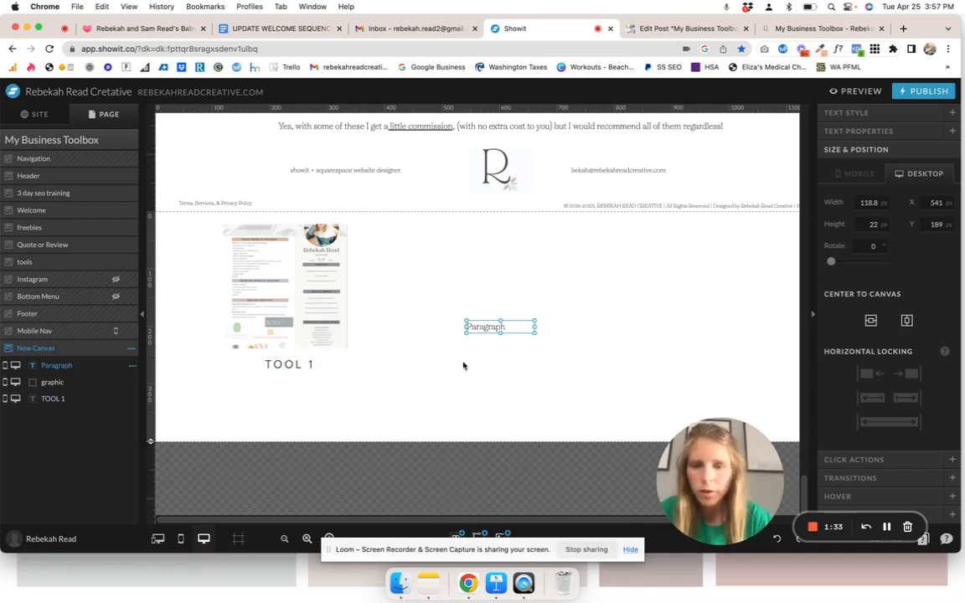
left_click_drag(499, 328, 349, 389)
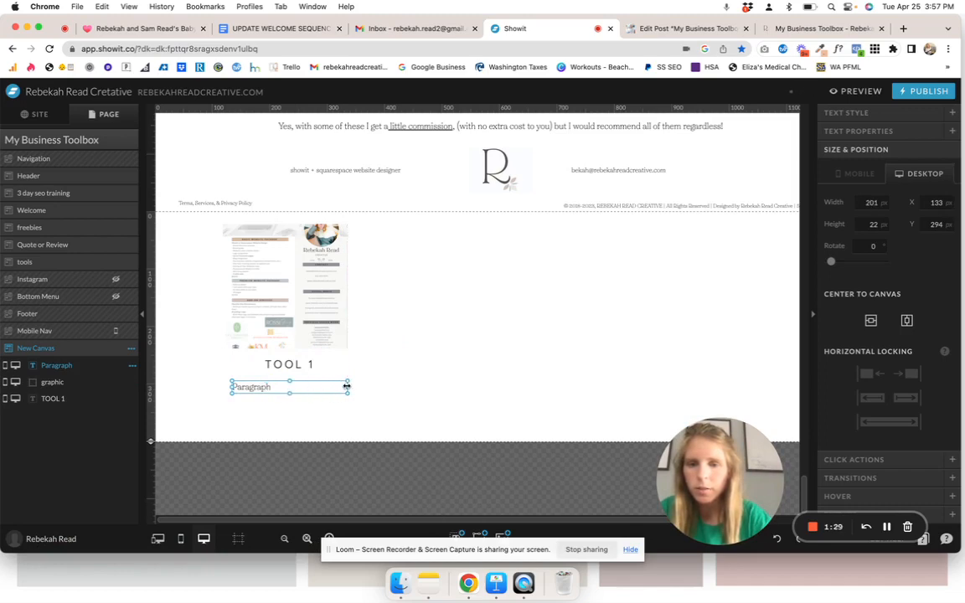
Change the paragraph's text to "ABOUT THIS Tool...." and centre-align it
double_click(273, 387)
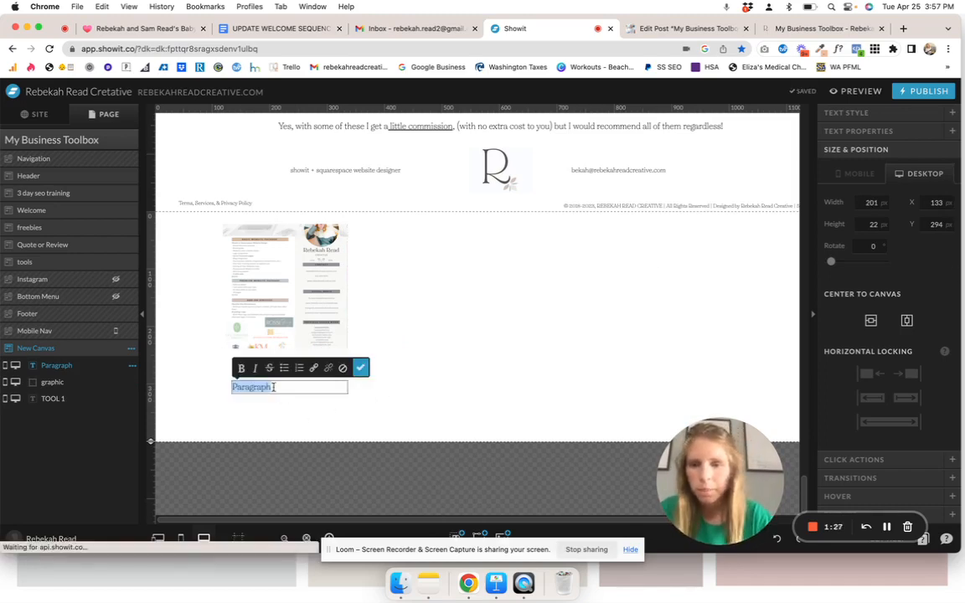
type("ABOUT THIS Tool...")
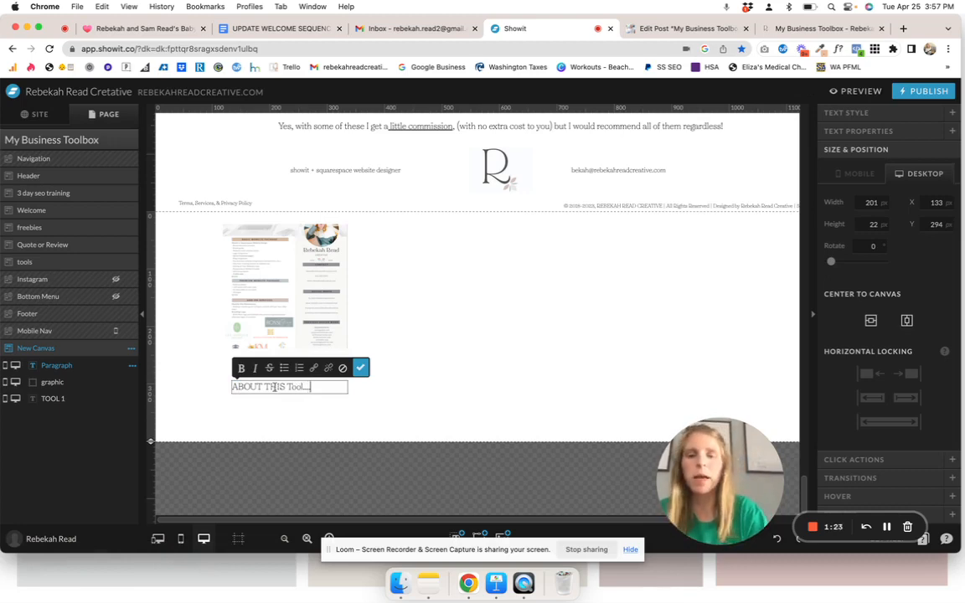
left_click(845, 113)
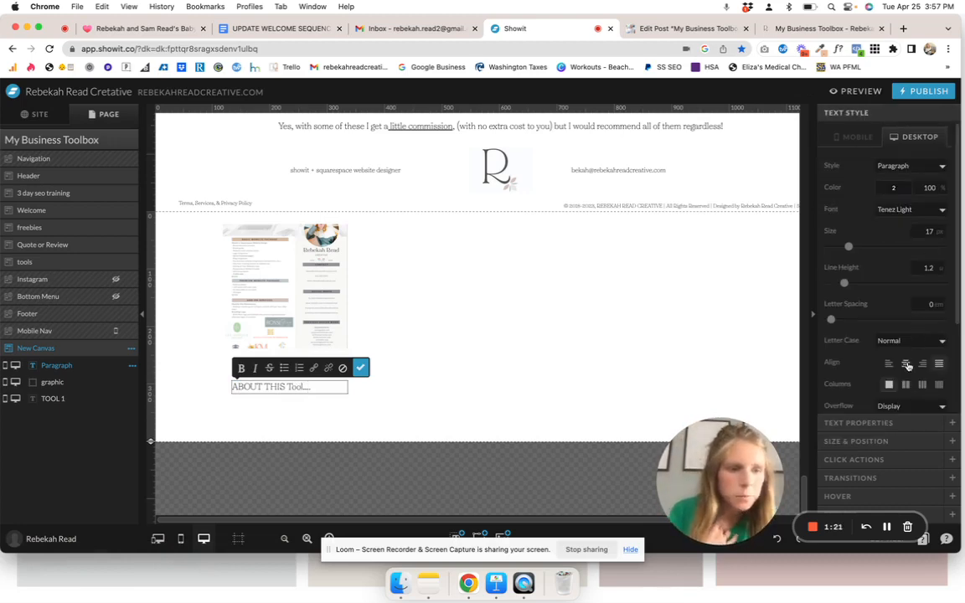
left_click(906, 364)
key("Escape")
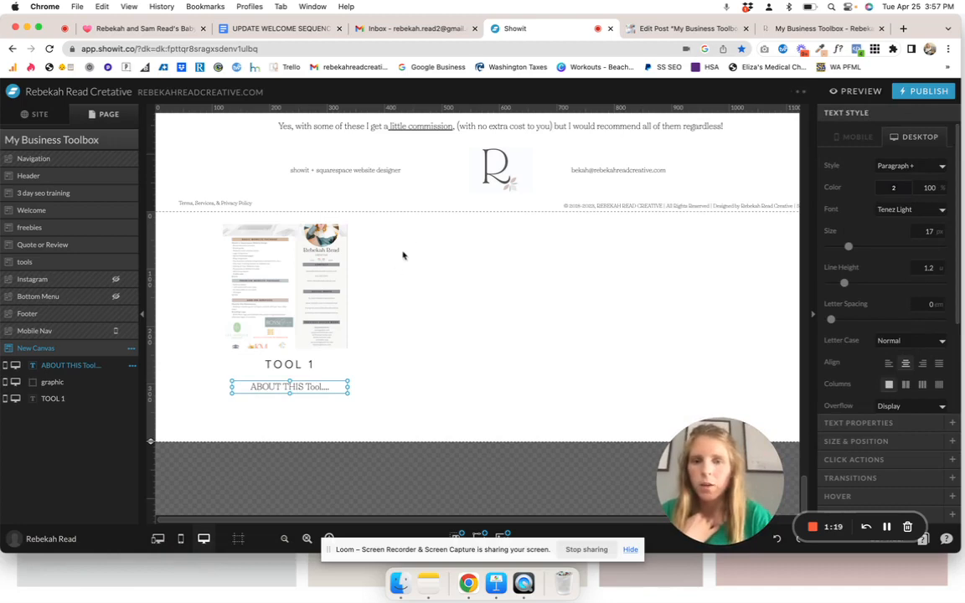
Duplicate the graphic, heading and paragraph together twice, placing the copies side by side to form a row of three tools
left_click_drag(368, 208, 253, 416)
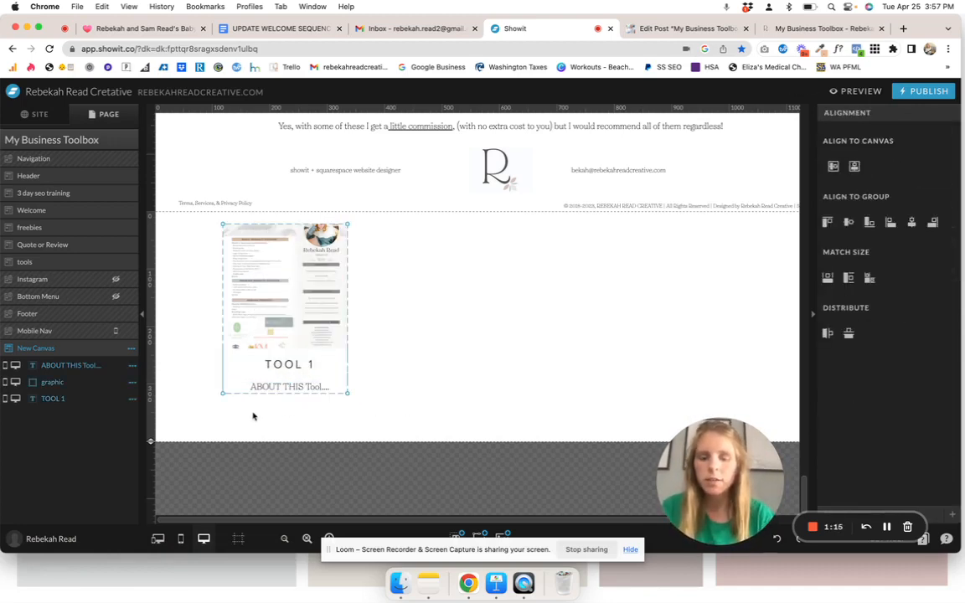
key("super+d")
left_click_drag(276, 326, 427, 326)
left_click(575, 292)
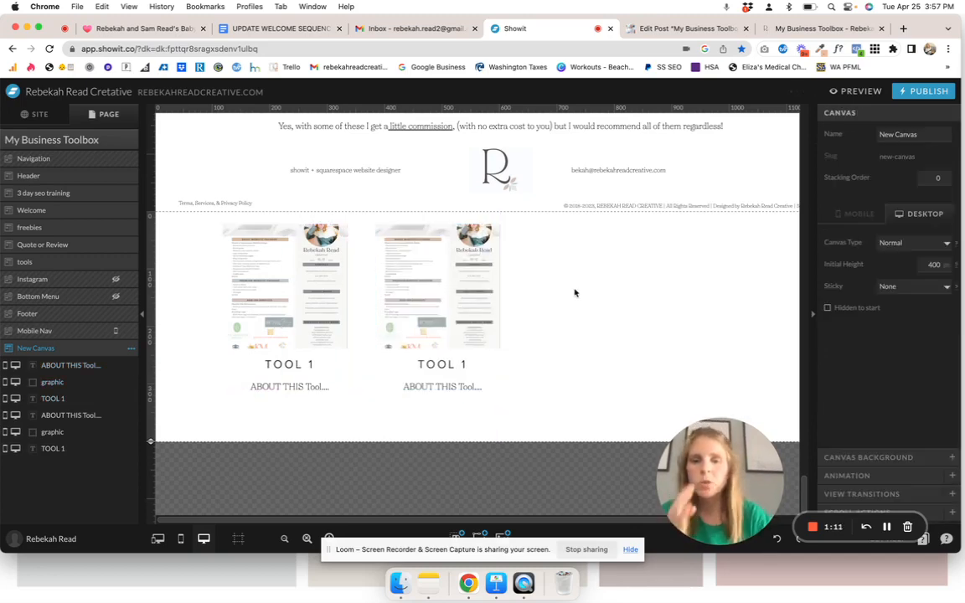
left_click(452, 285)
key("super+d")
left_click_drag(452, 284, 614, 287)
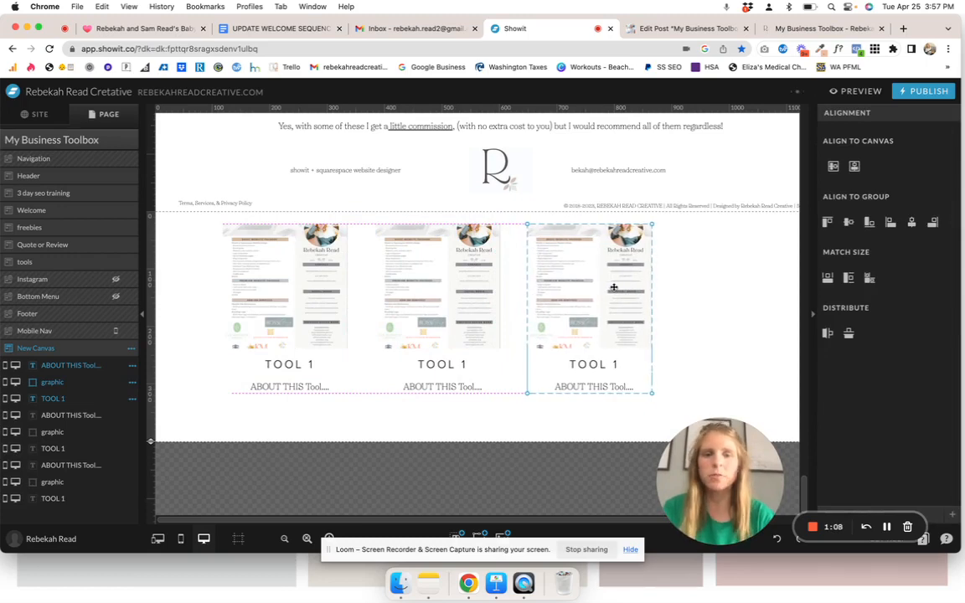
left_click(680, 284)
Shift the third graphic toward the second, select all three graphics, and distribute them evenly in the horizontal direction
left_click_drag(629, 210, 194, 370)
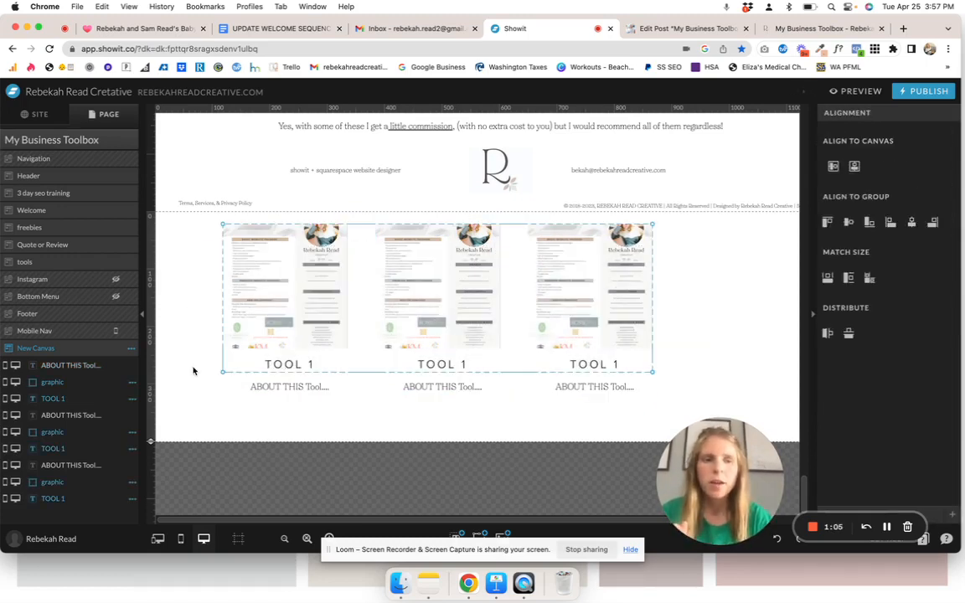
left_click(682, 257)
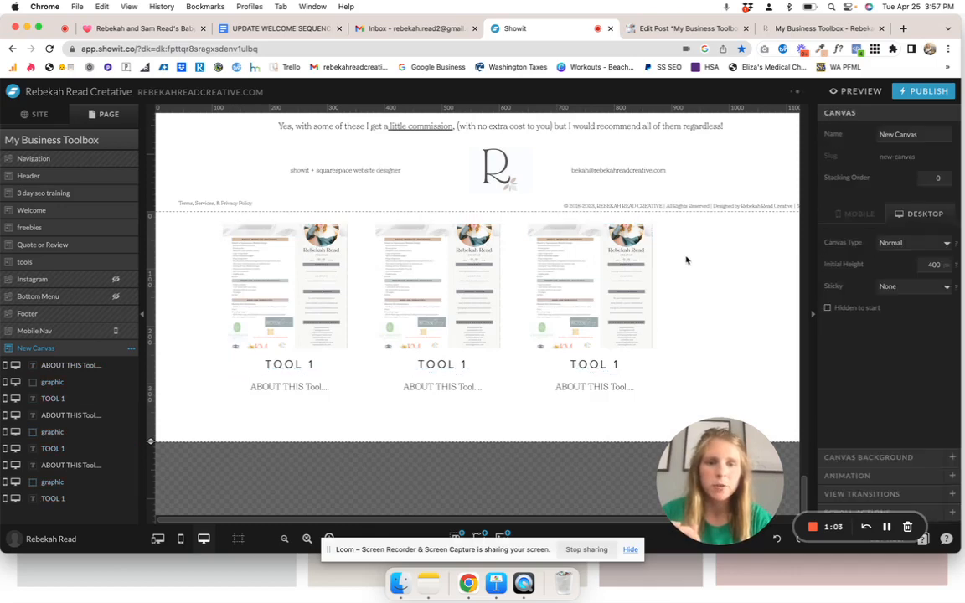
left_click(645, 272)
left_click_drag(688, 269, 255, 279)
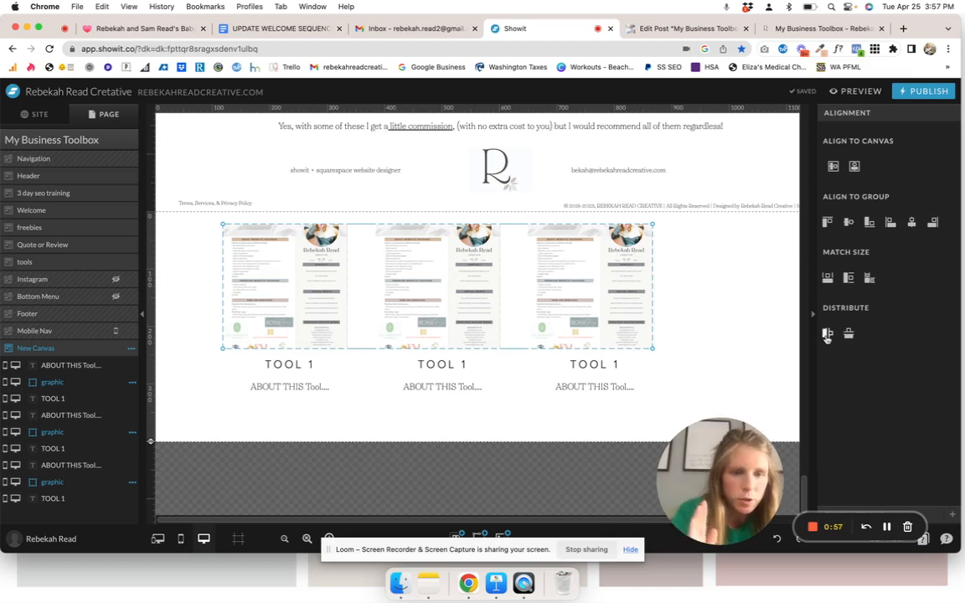
left_click_drag(622, 310, 574, 306)
left_click_drag(681, 289, 232, 287)
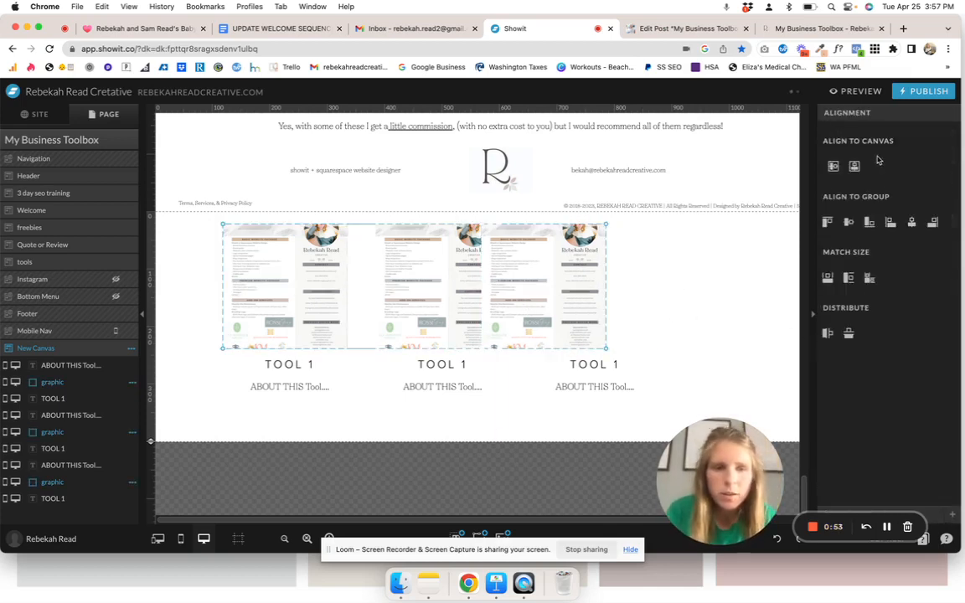
left_click(827, 334)
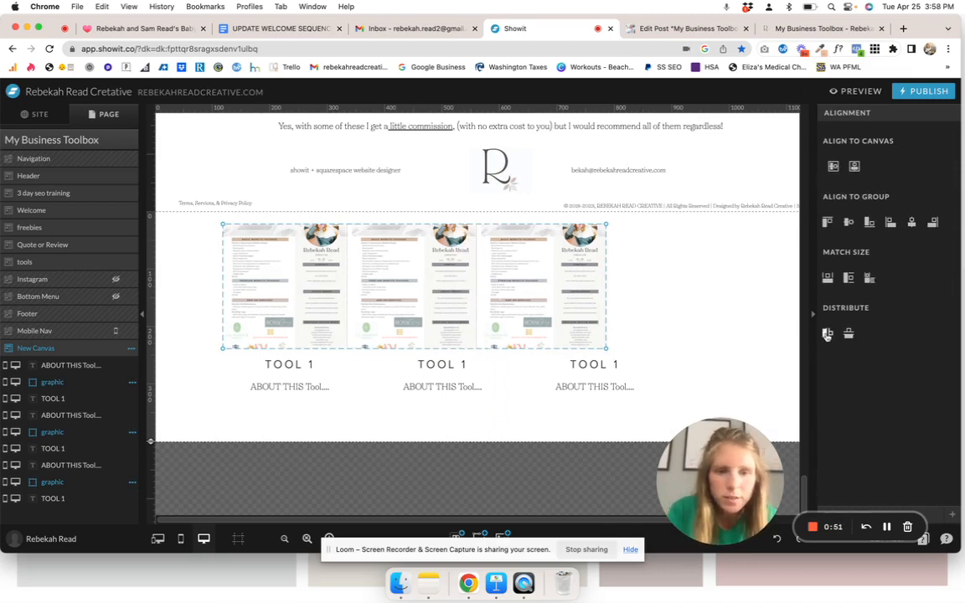
left_click(717, 303)
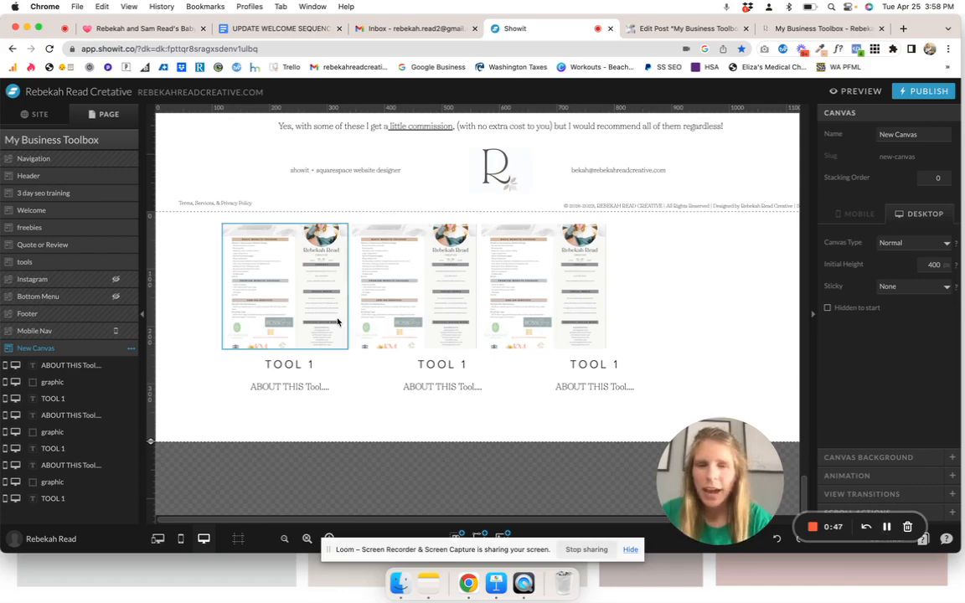
Move the third and second graphics back above their own headings
left_click_drag(536, 287, 588, 287)
left_click_drag(418, 281, 461, 282)
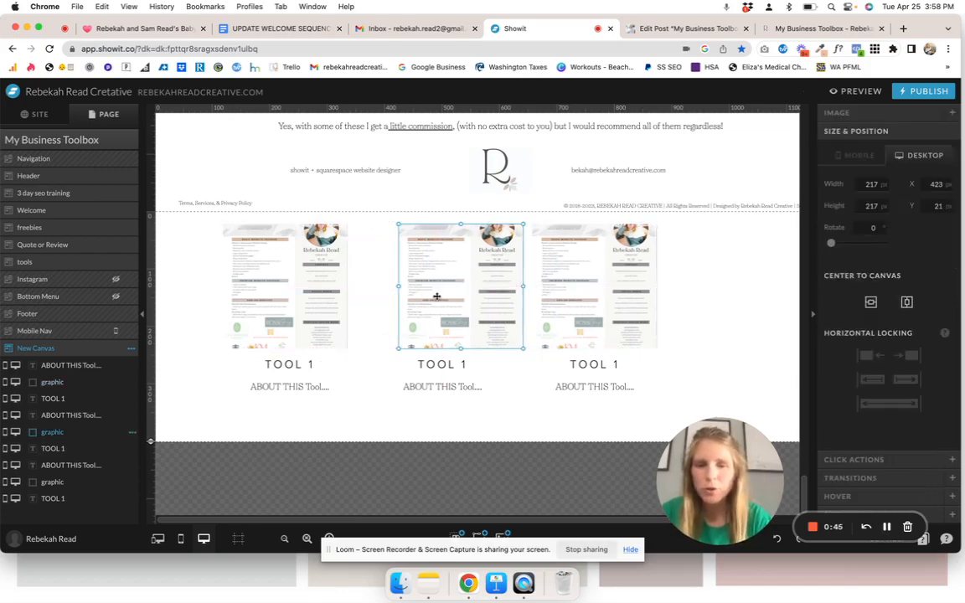
Switch to the mobile layout and spread the stacked graphics apart on the new canvas
left_click(180, 538)
scroll(491, 378, "down", 20)
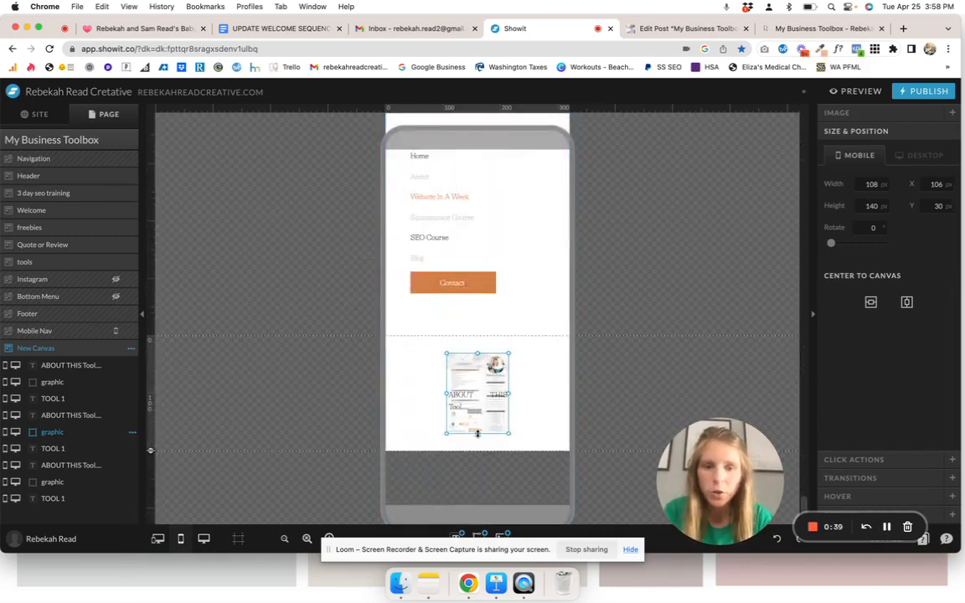
left_click(464, 365)
left_click_drag(463, 365, 420, 478)
Extend the new canvas's mobile height to about 413 px so it contains the separated graphics
left_click(185, 443)
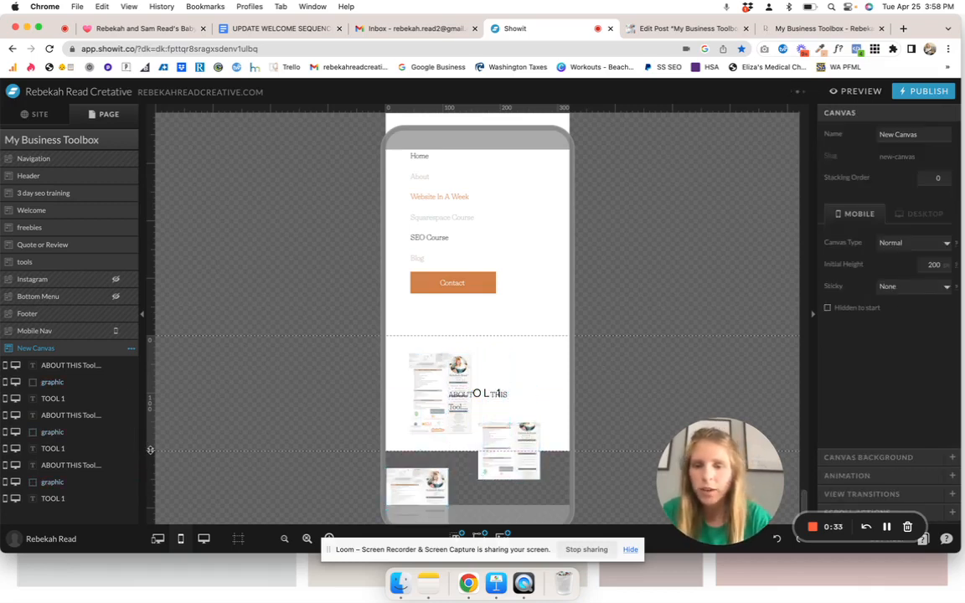
left_click_drag(151, 450, 154, 574)
scroll(249, 438, "down", 2)
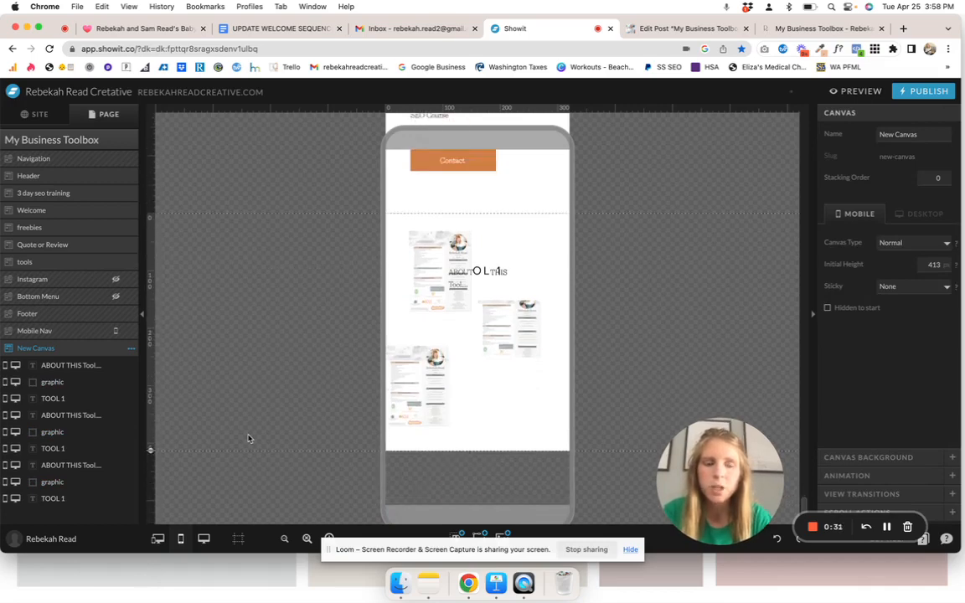